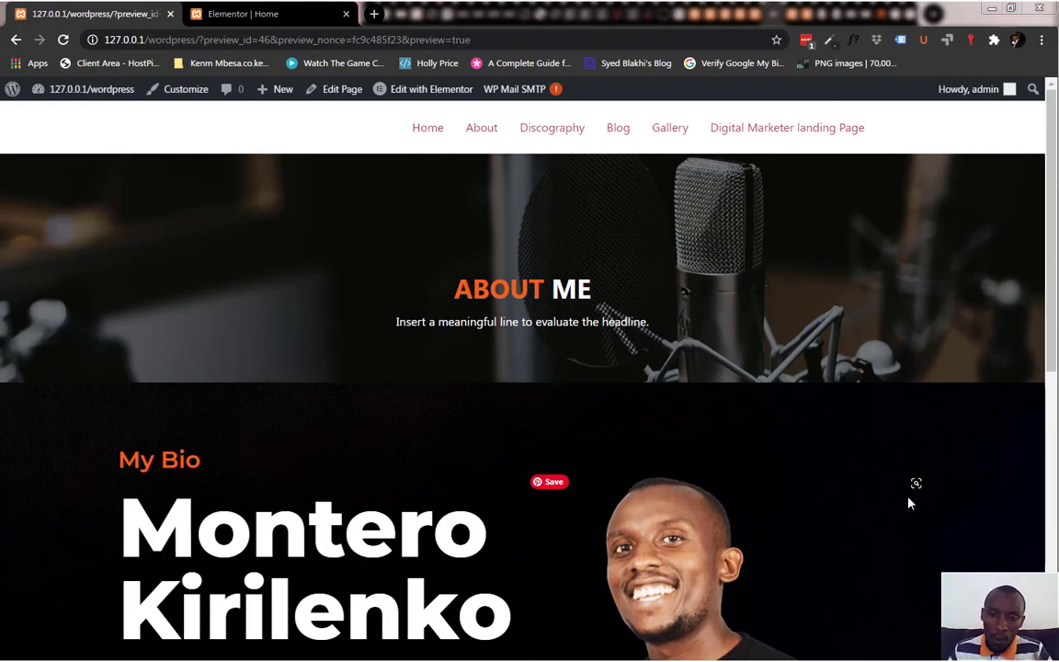
Follow the first bio link and go Back, showing it opens the About page in the same tab.
scroll(865, 571, down, 3)
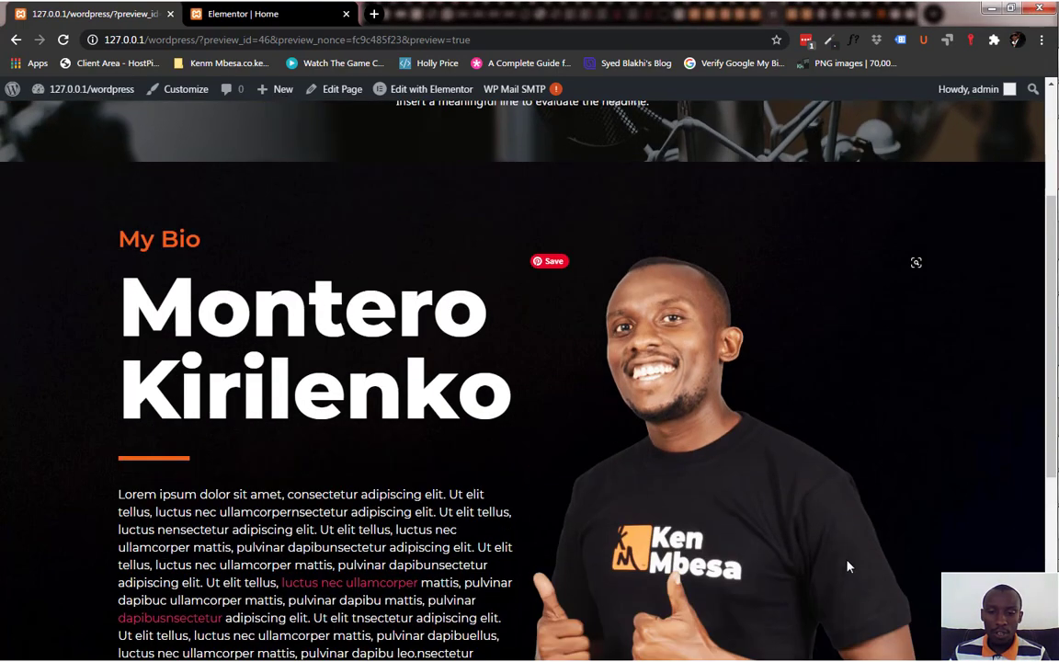
scroll(814, 565, down, 2)
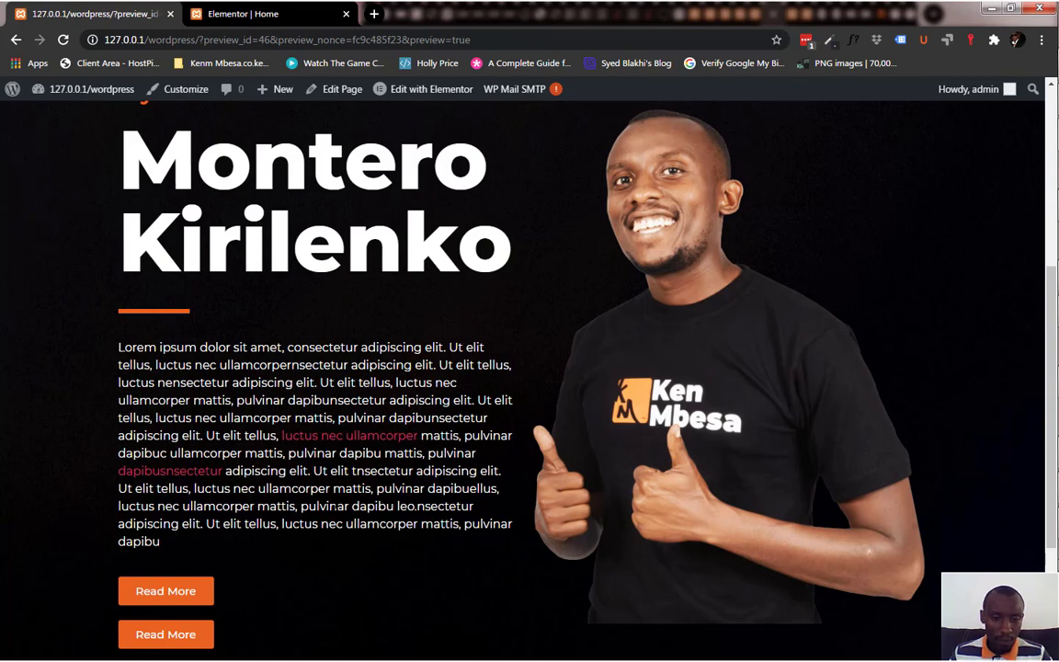
scroll(283, 313, down, 3)
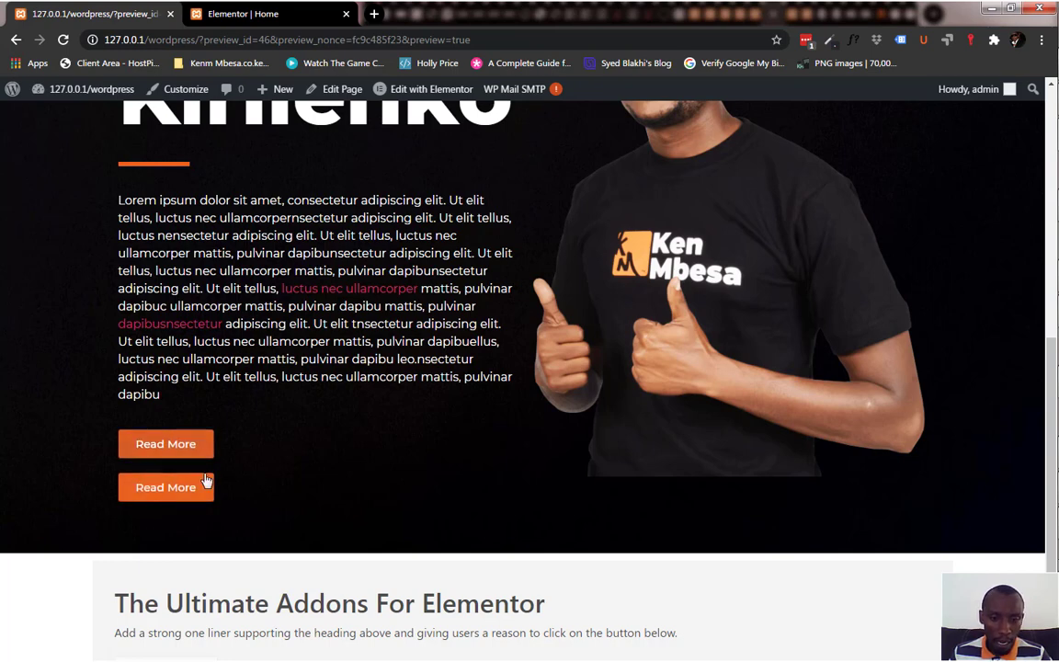
scroll(359, 372, up, 1)
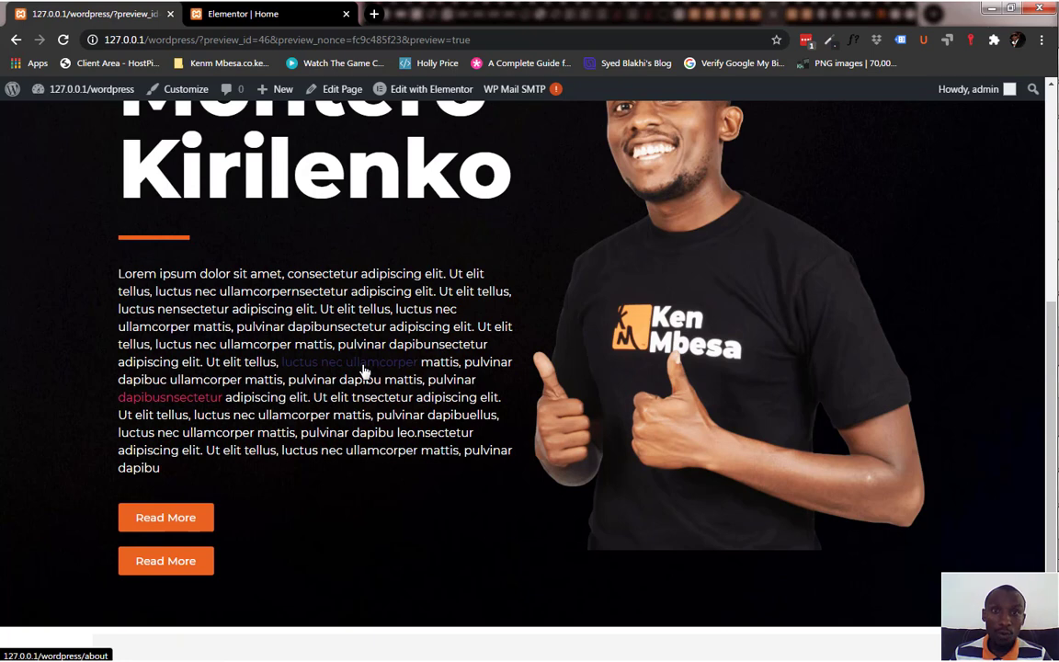
click(365, 371)
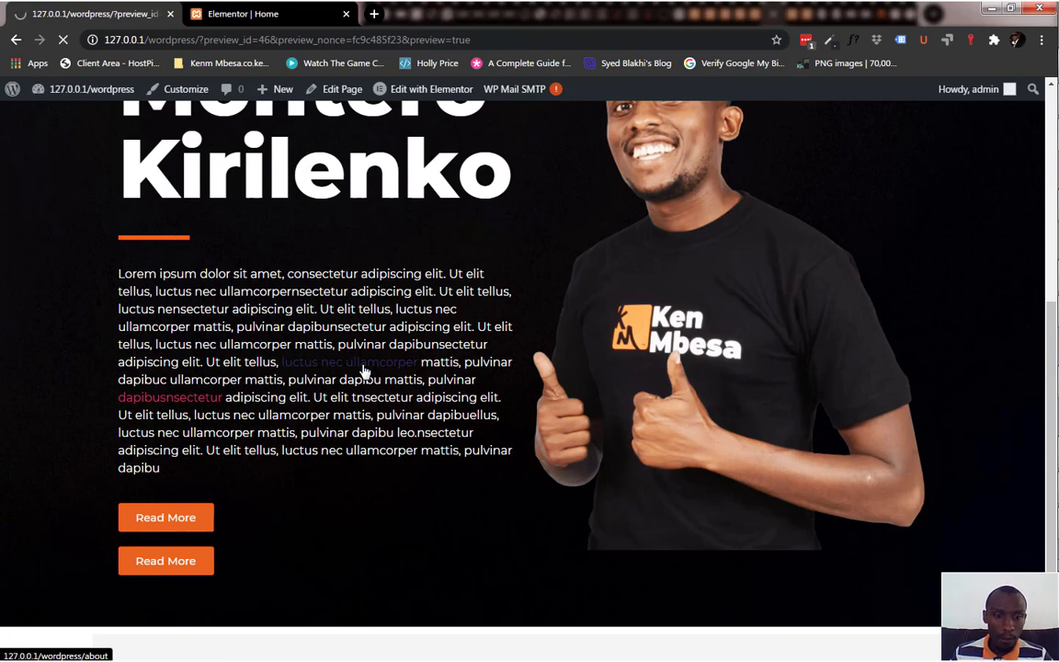
mouse_move(136, 94)
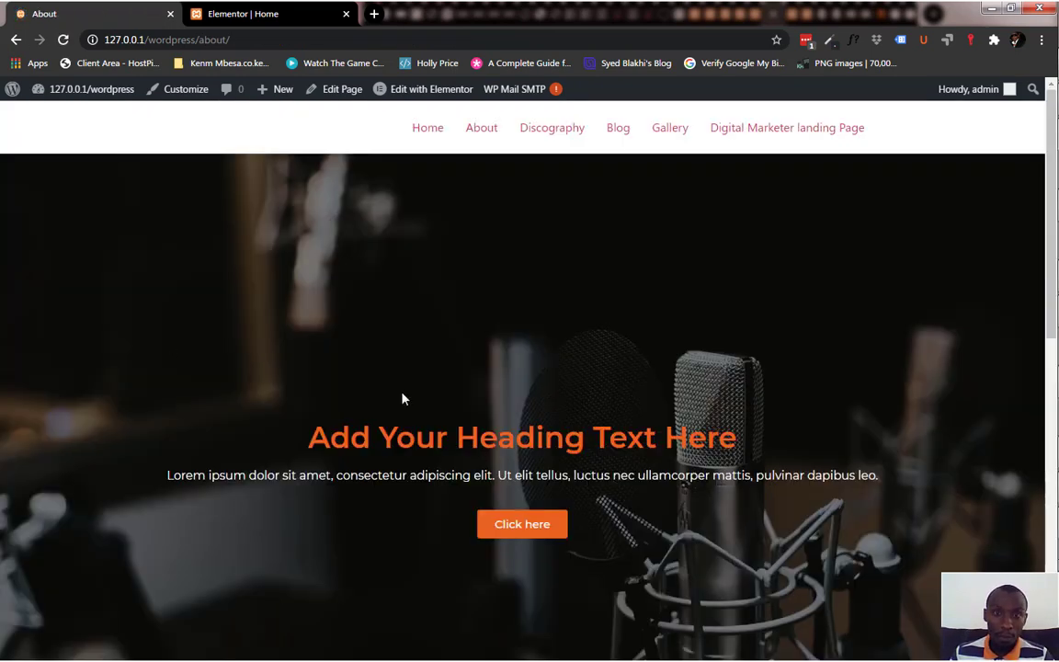
click(16, 40)
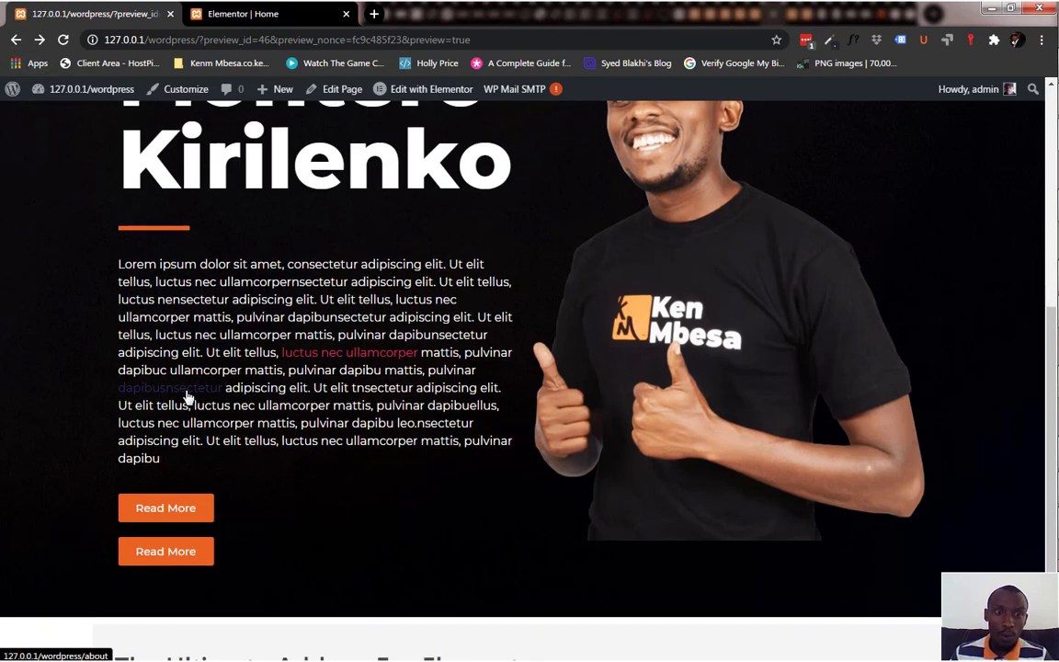
Confirm the dapibusnsectetur bio link opens the About page in a new tab.
click(186, 397)
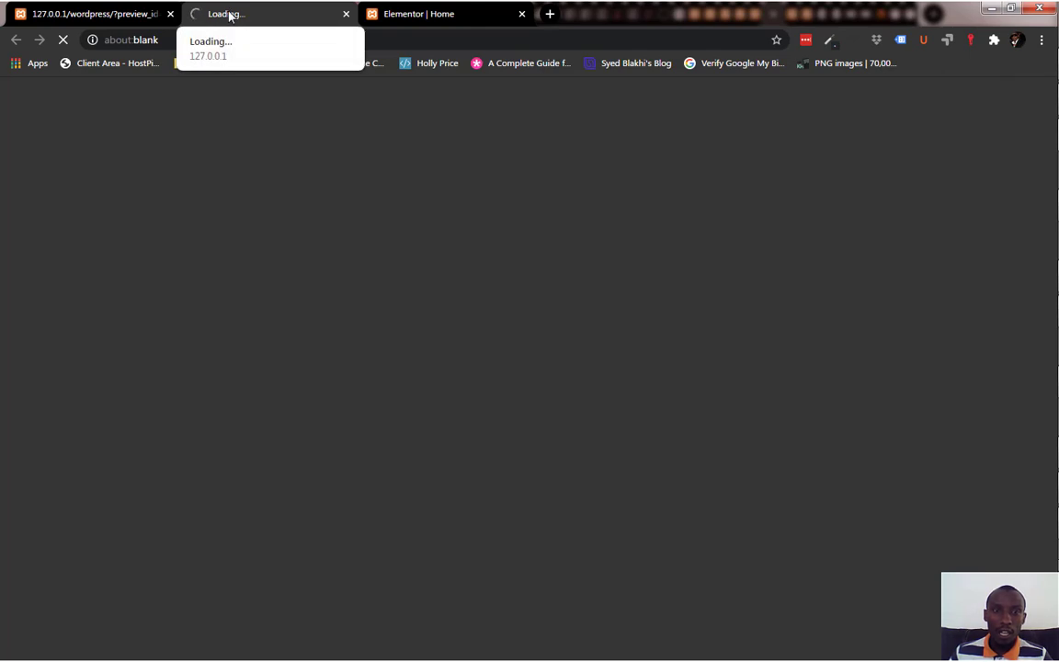
click(101, 23)
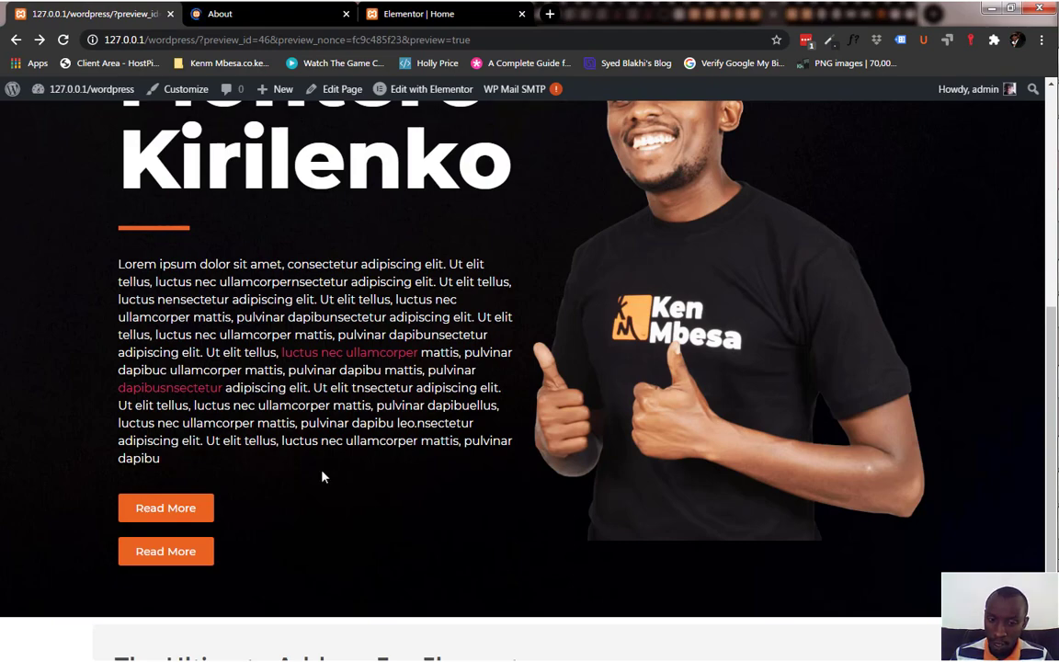
scroll(288, 422, down, 3)
click(150, 9)
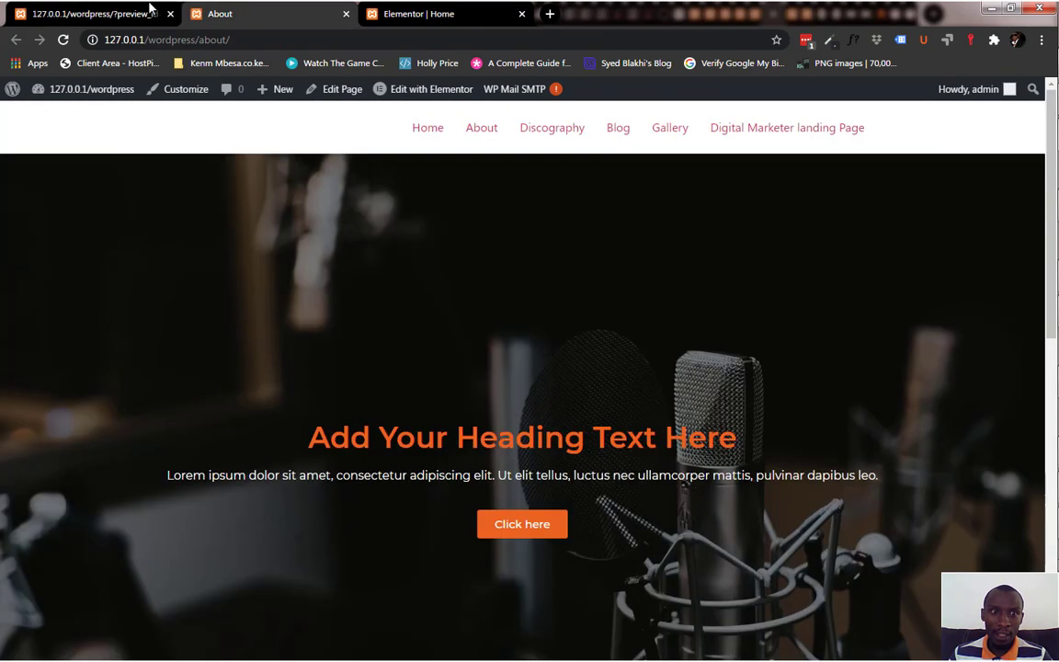
click(89, 11)
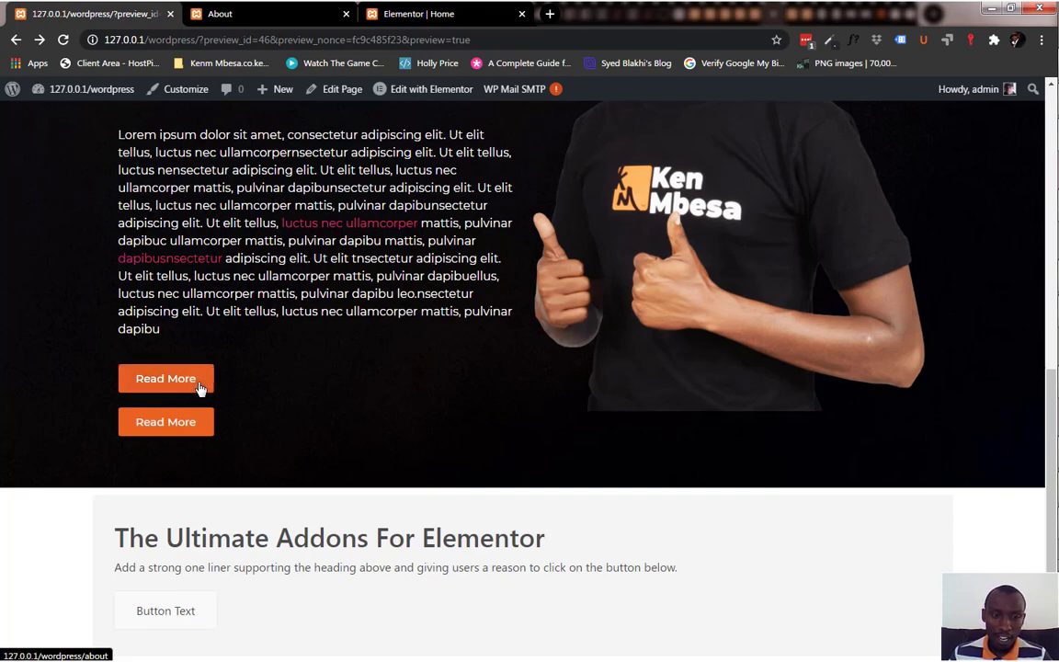
Test both Read More buttons: only the second opens the About page in a new tab.
click(170, 387)
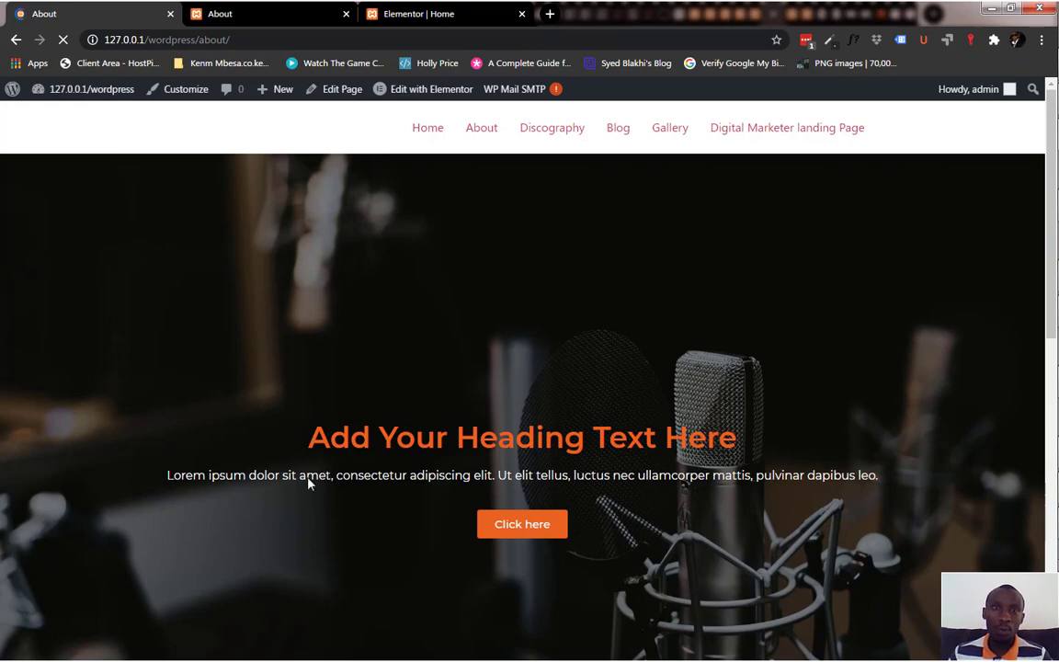
click(14, 41)
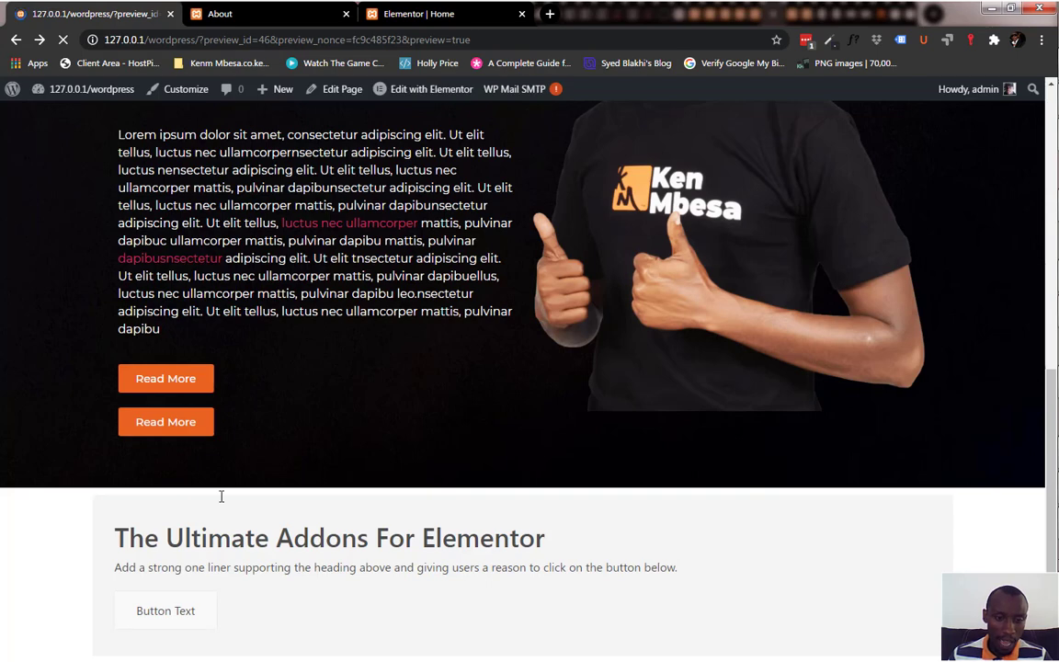
click(161, 430)
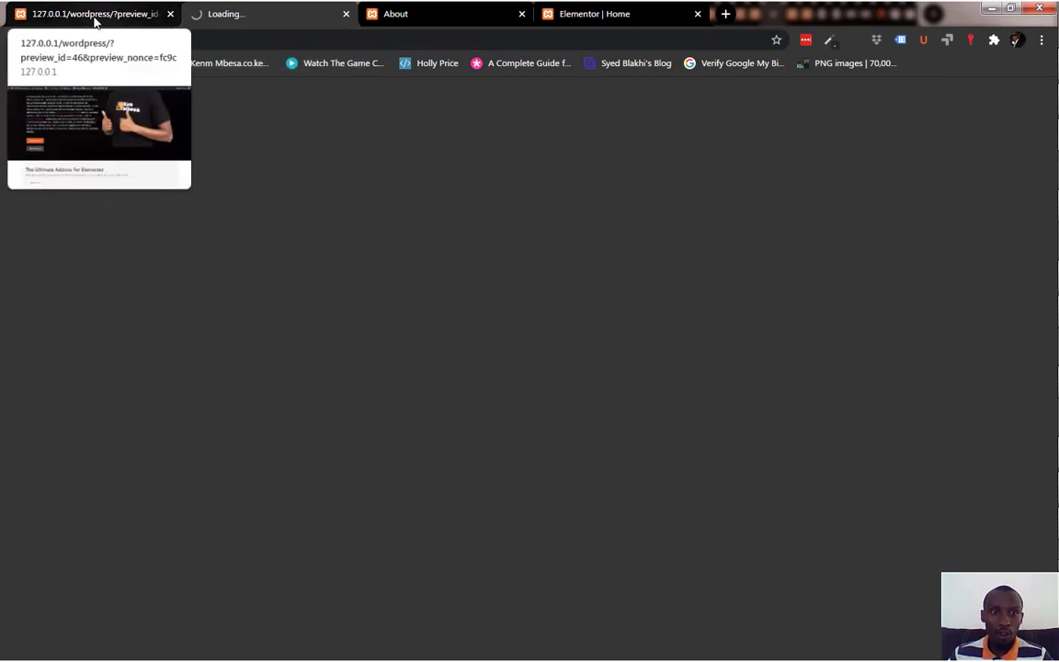
click(94, 17)
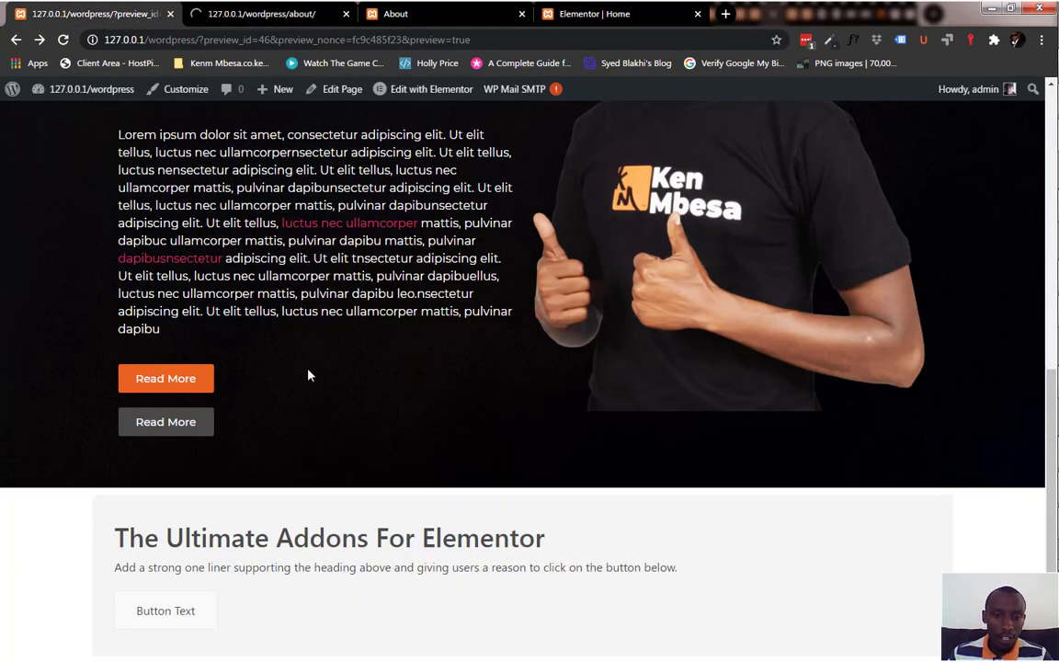
scroll(307, 381, up, 1)
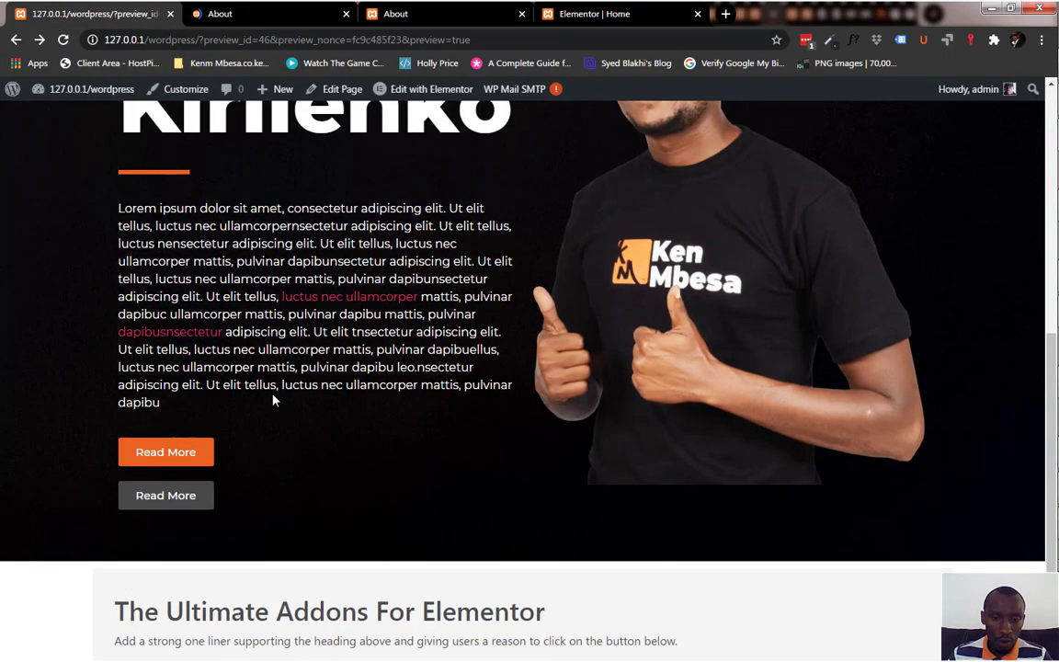
key(ctrl+Tab)
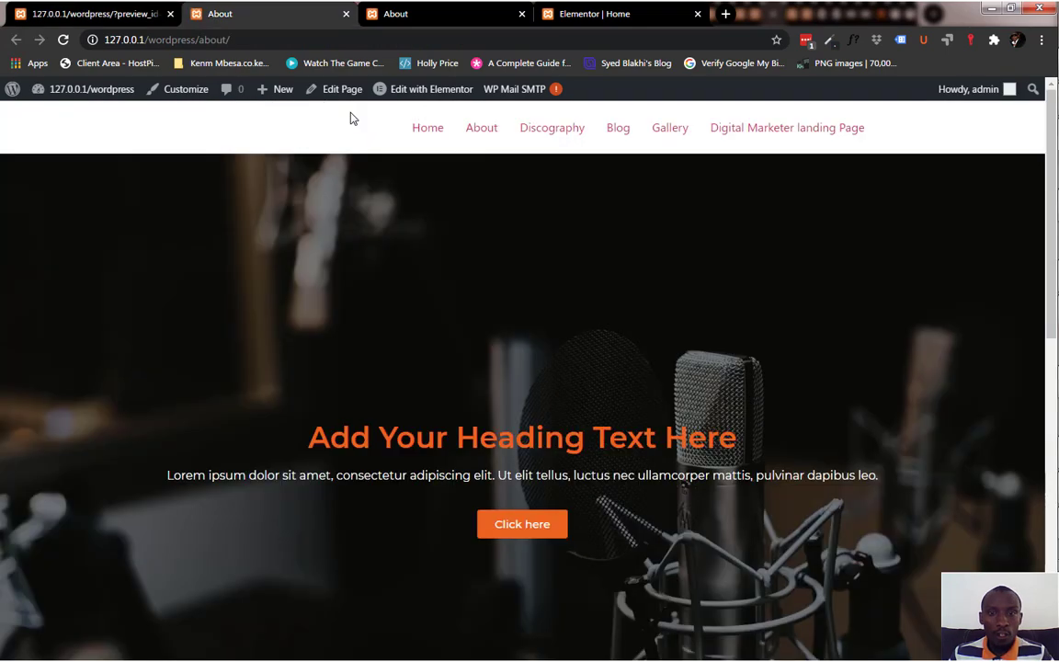
click(604, 16)
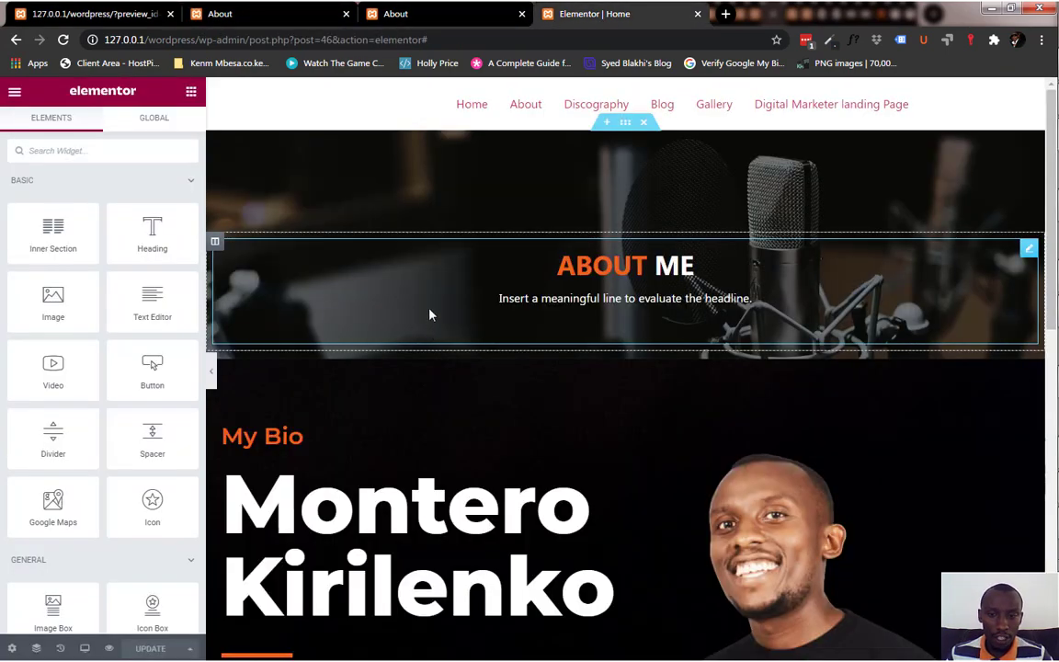
Copy the About page URL from its tab, then select the bio Text Editor widget in Elementor.
scroll(386, 279, down, 3)
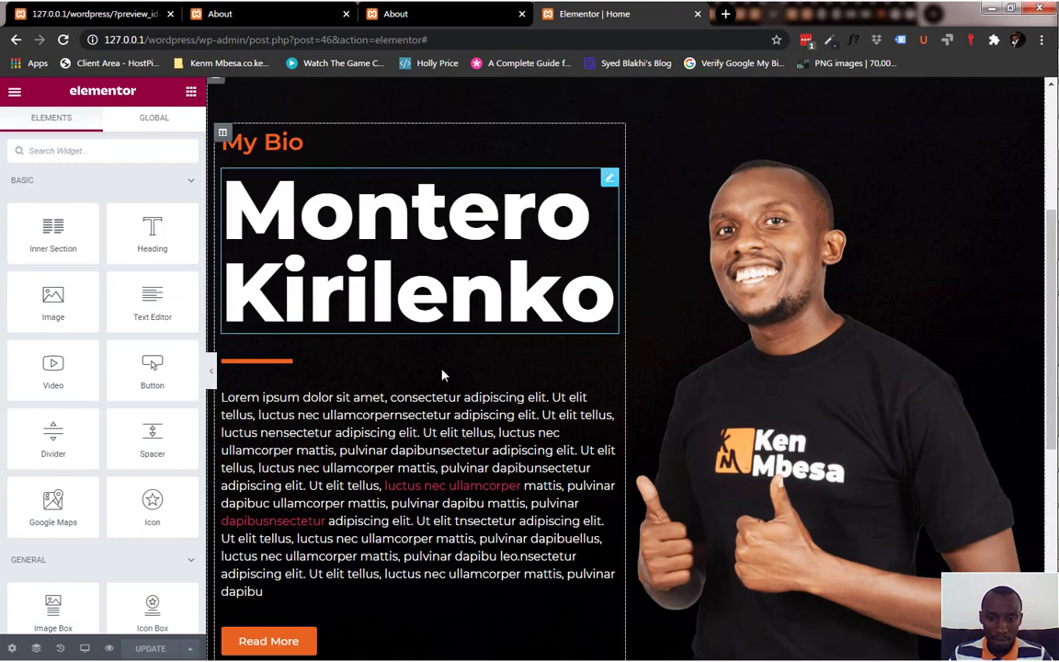
scroll(450, 407, up, 3)
scroll(449, 406, down, 2)
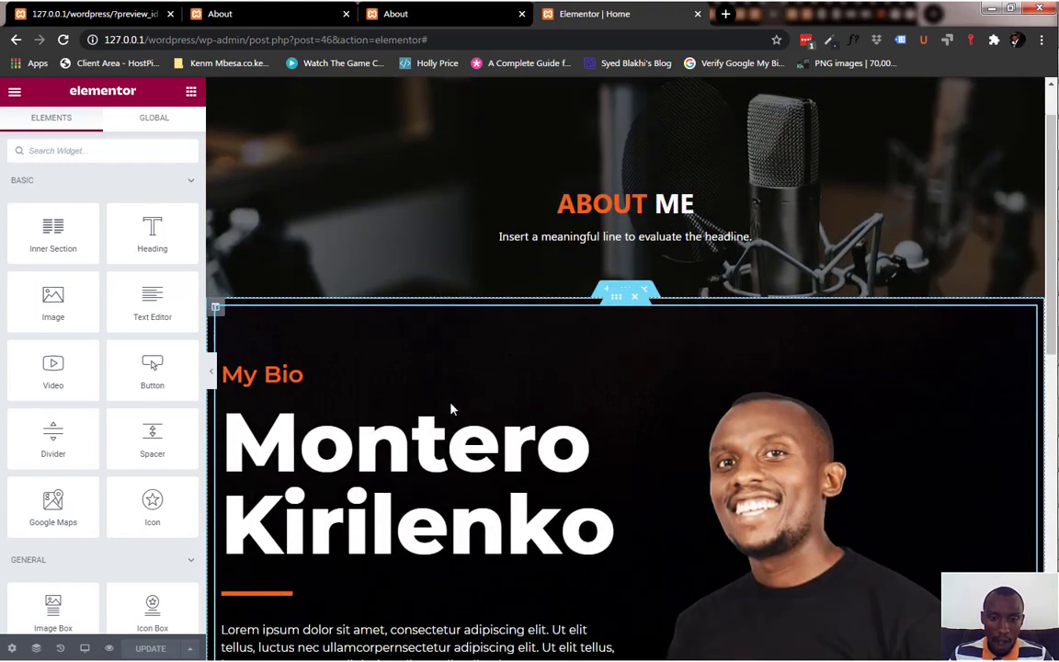
scroll(451, 409, down, 2)
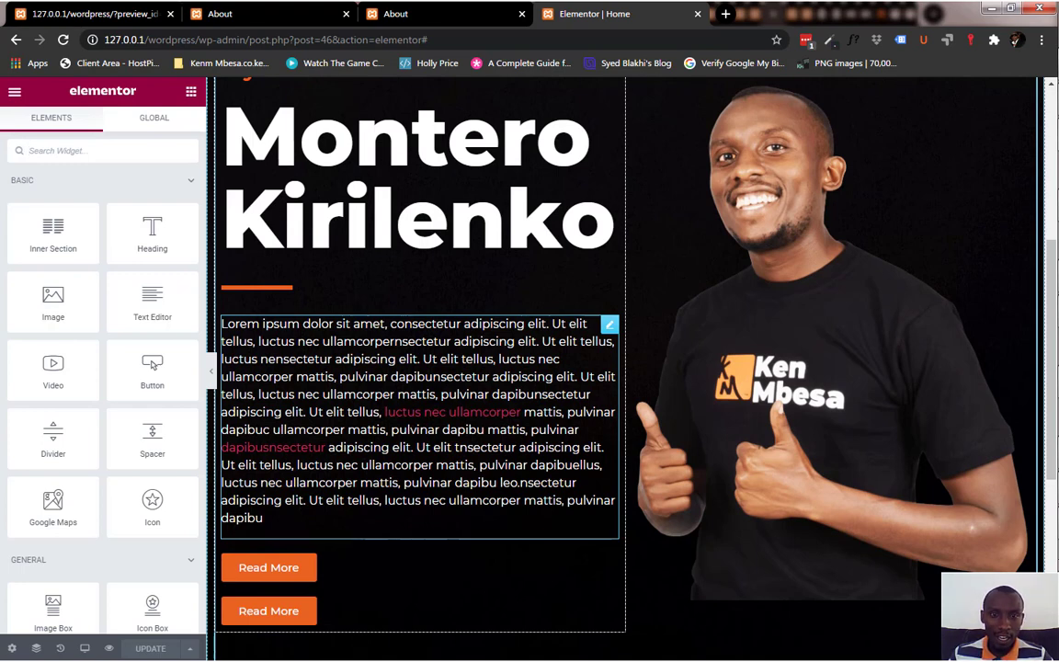
click(460, 16)
click(328, 38)
key(ctrl+c)
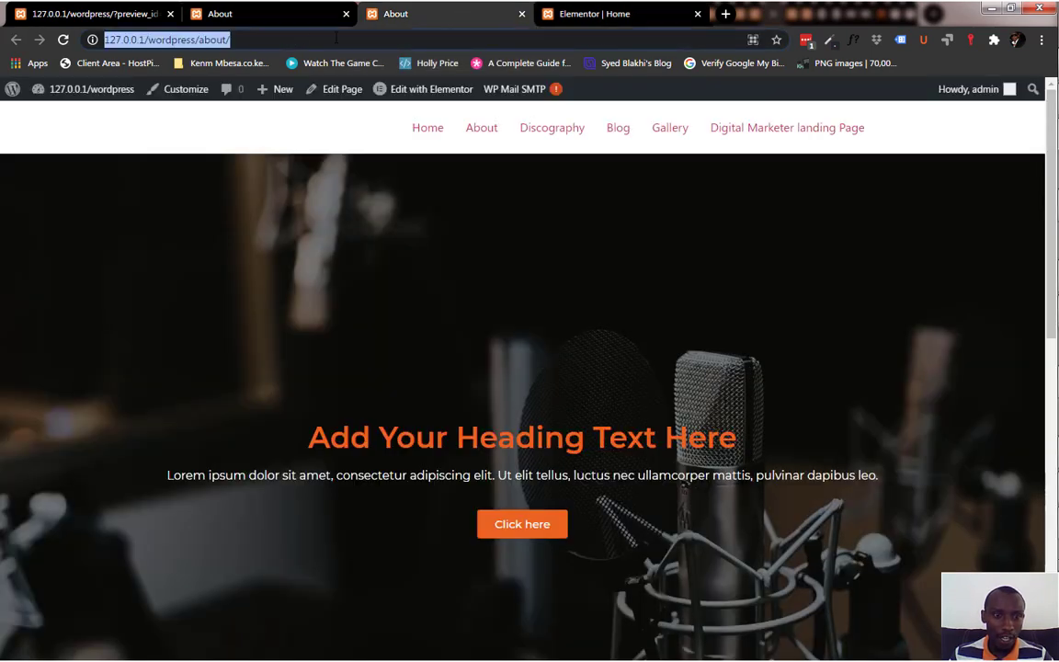
click(607, 17)
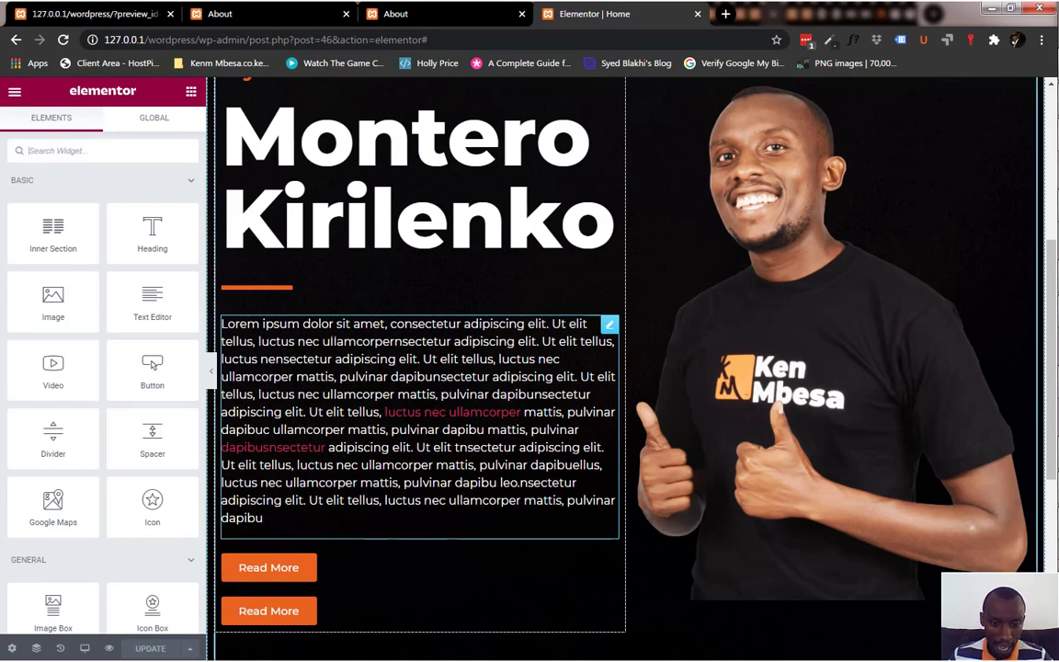
click(335, 341)
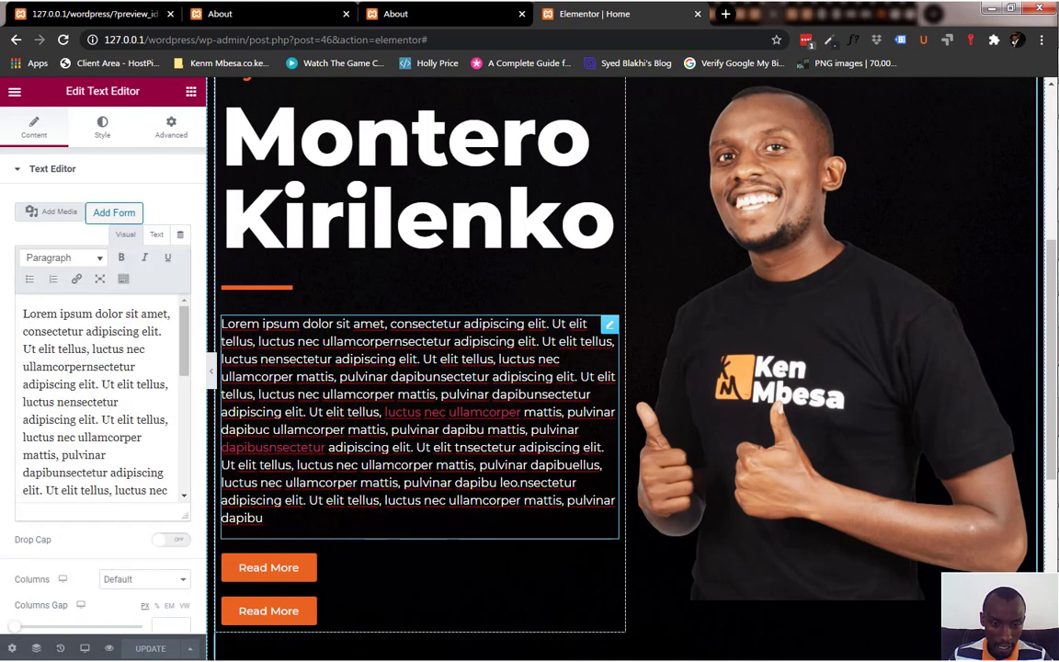
drag(322, 342, 451, 342)
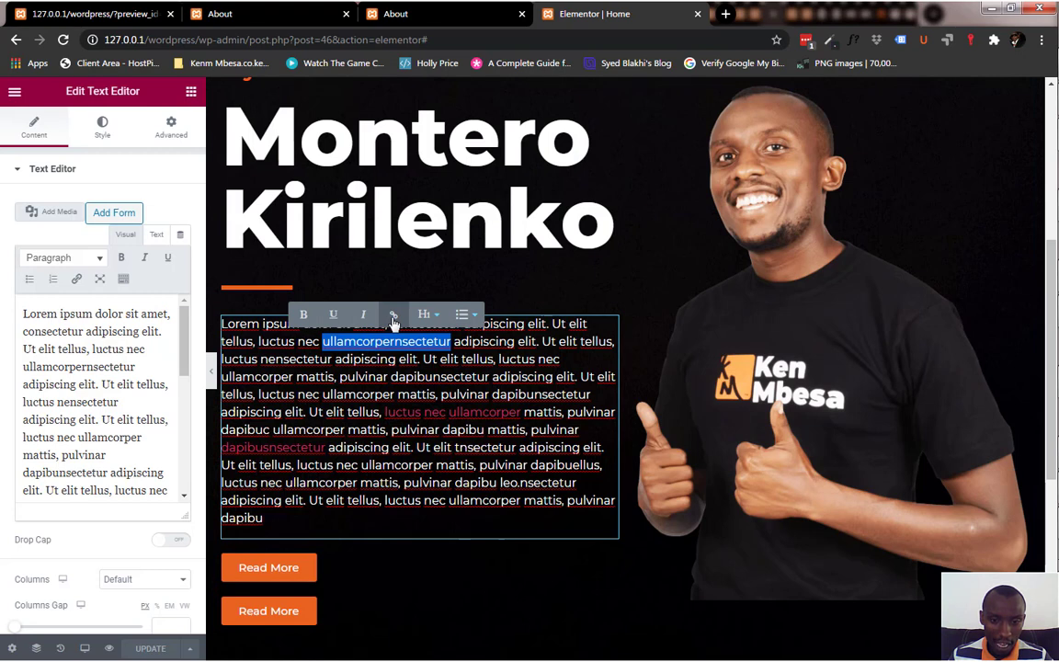
click(392, 318)
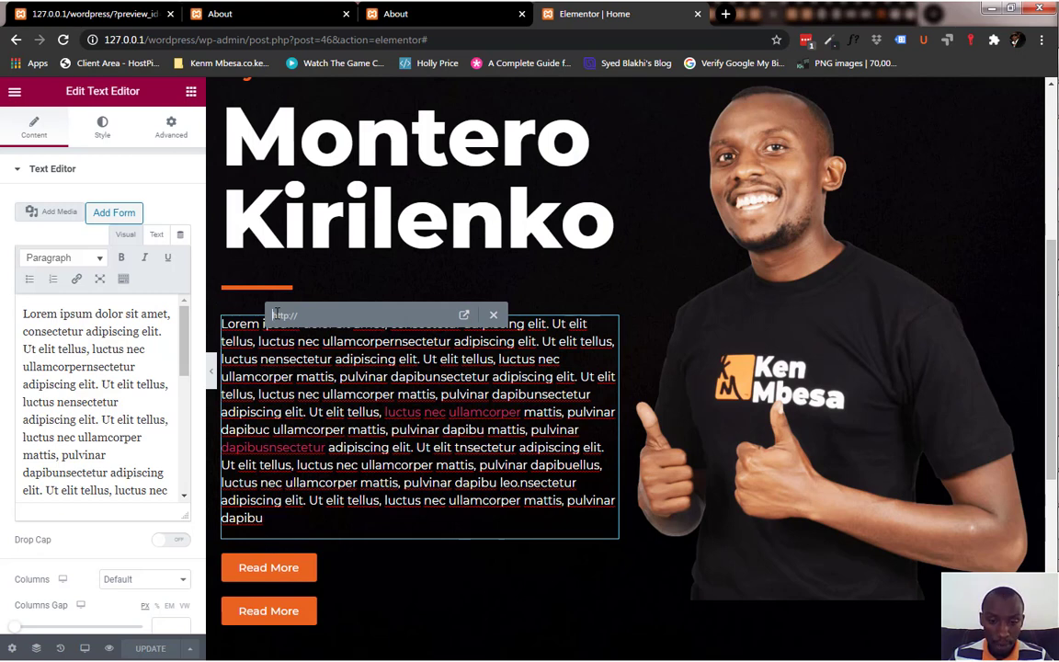
key(ctrl+v)
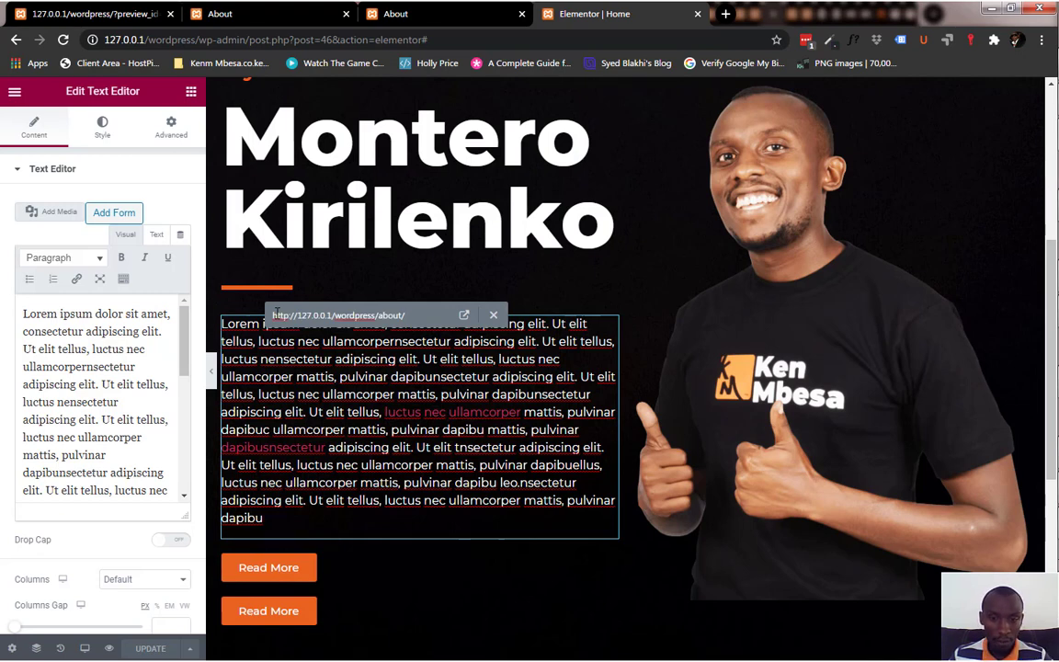
key(Return)
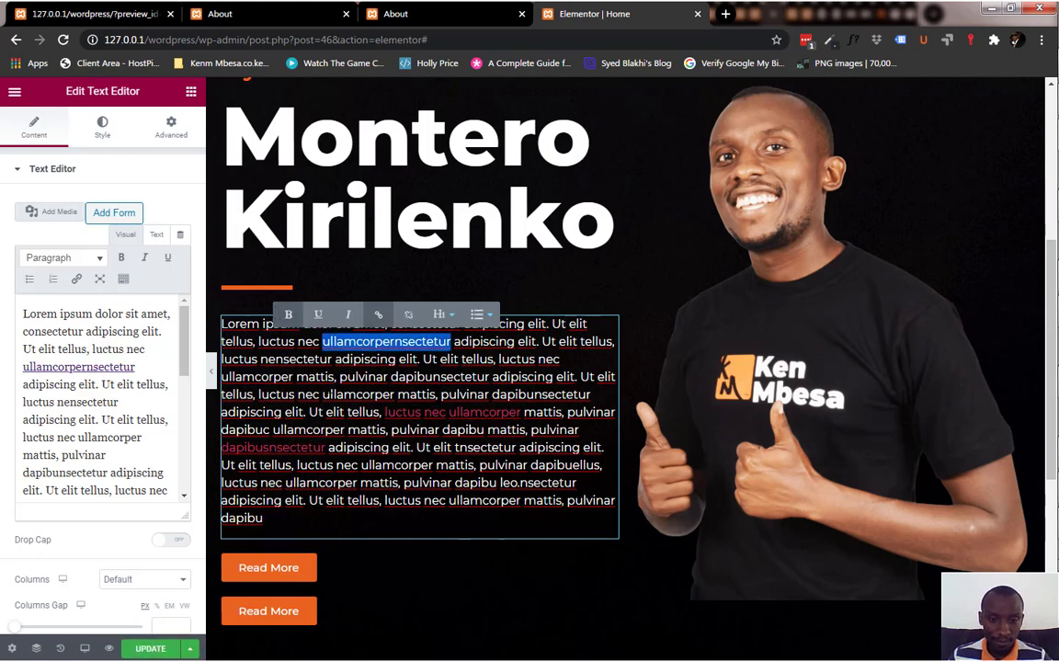
click(453, 359)
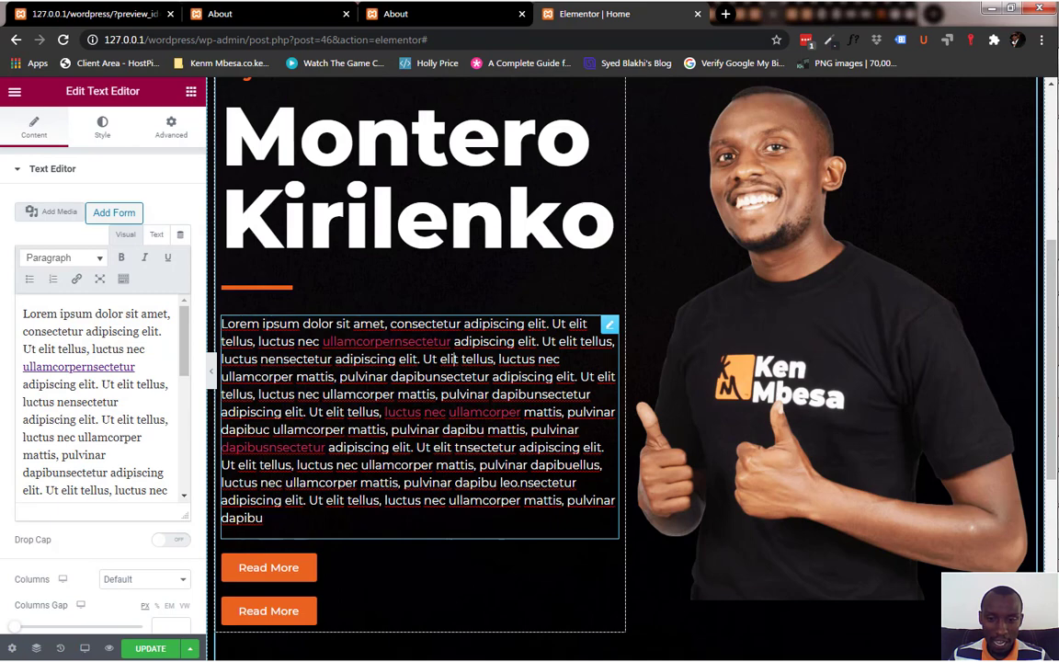
click(576, 376)
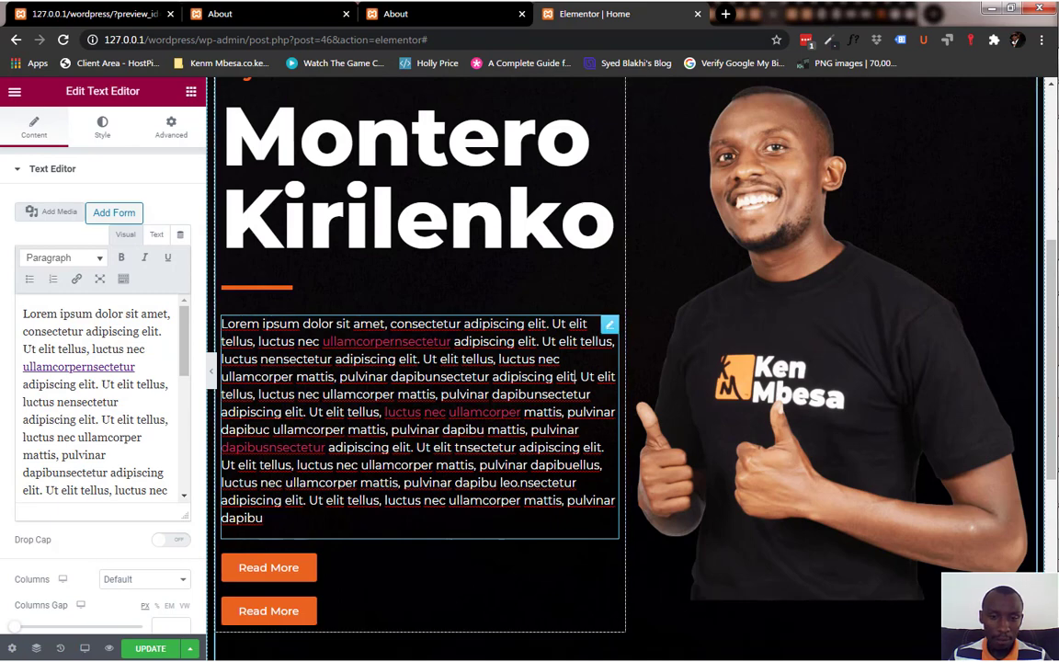
Save and preview the page, try the new bio link, then return to the Elementor editor.
click(147, 651)
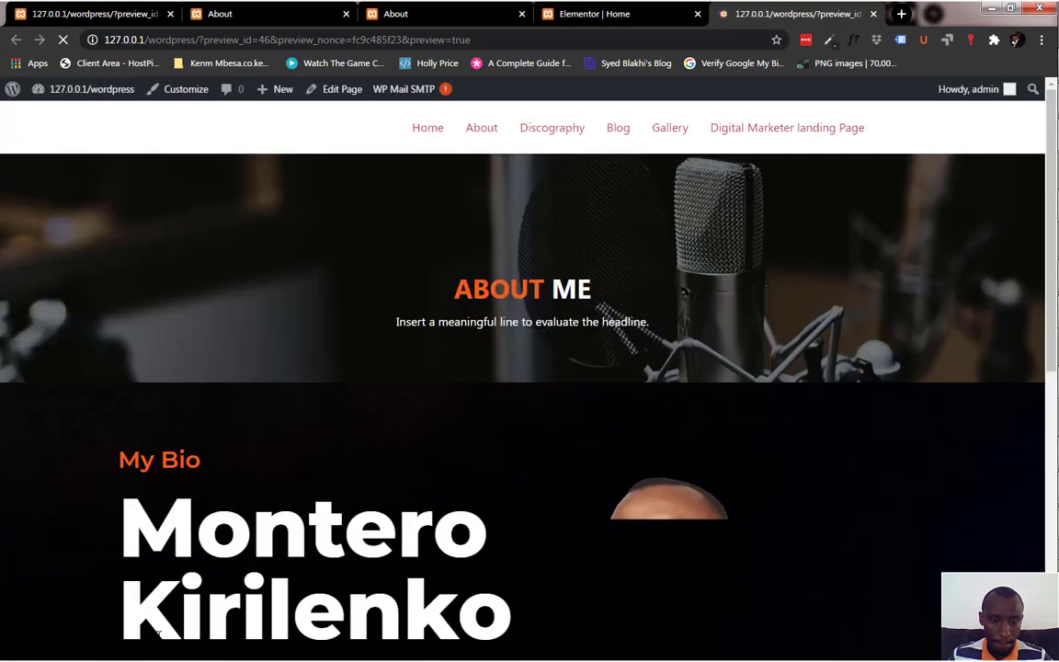
scroll(147, 651, down, 4)
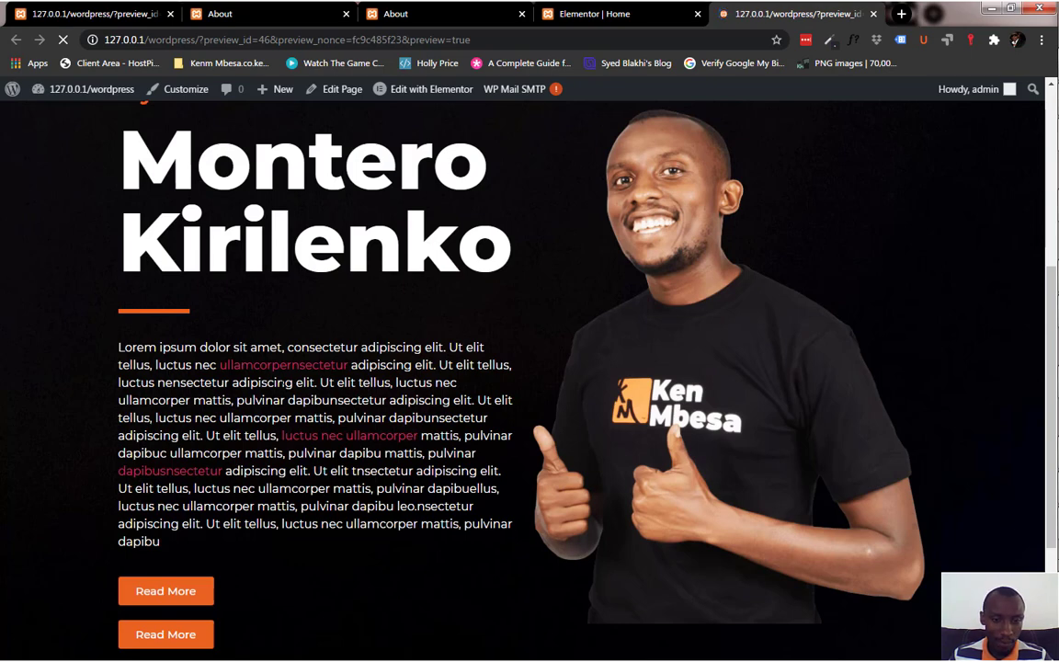
click(292, 367)
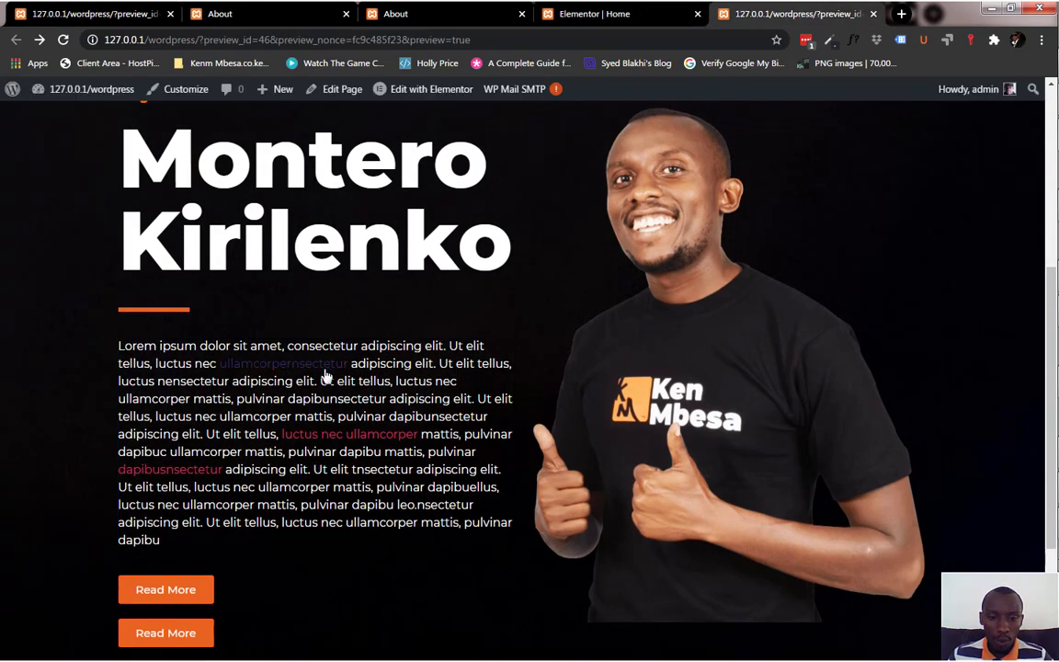
mouse_move(581, 346)
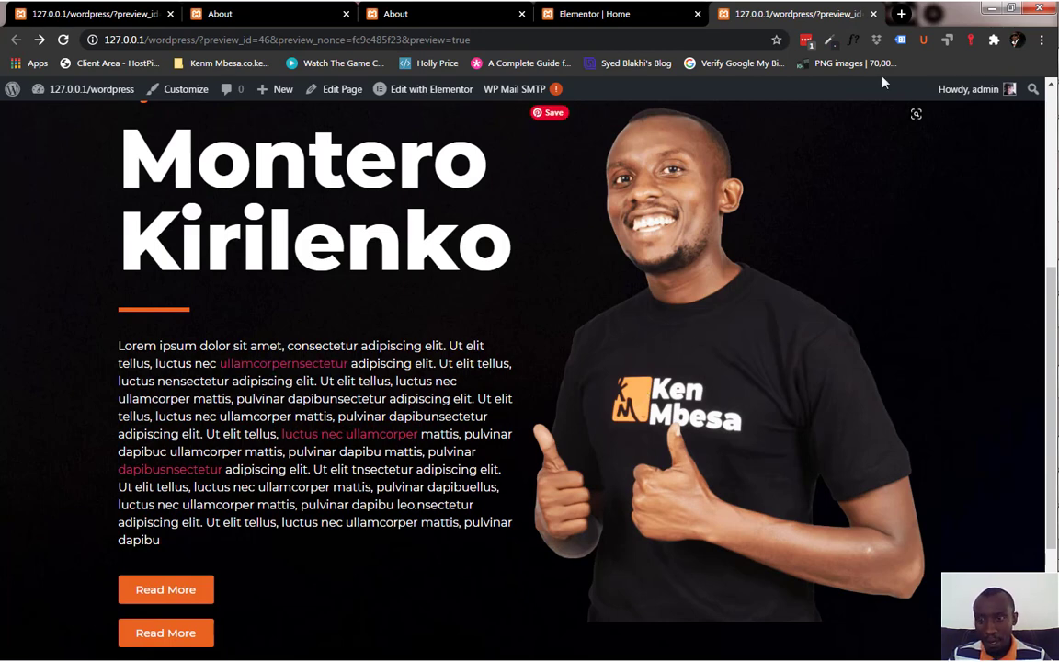
click(625, 14)
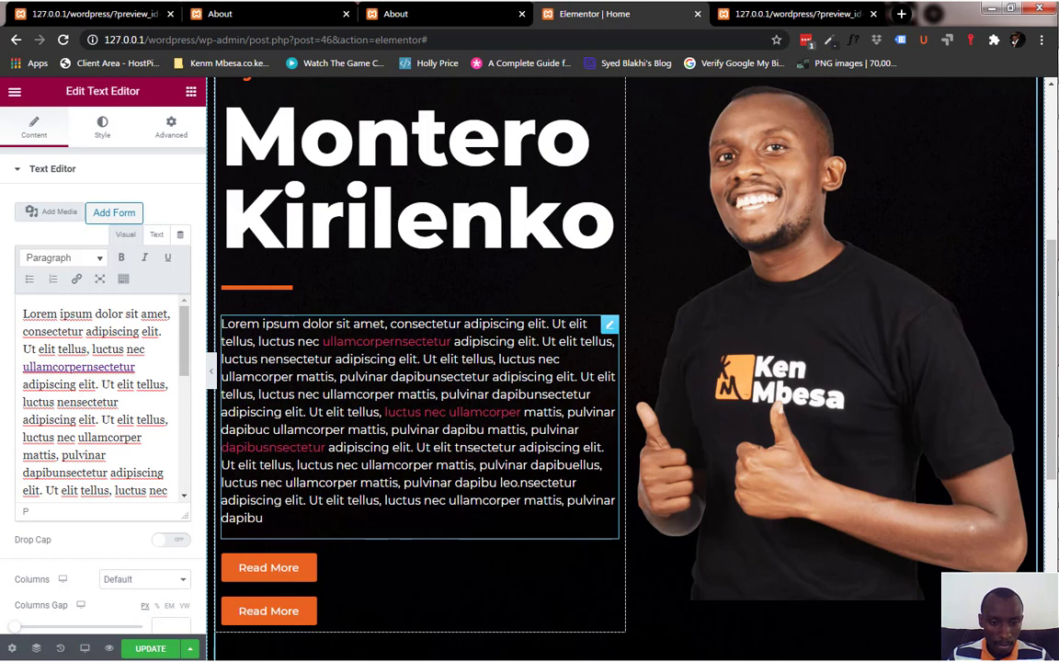
Select the linked word ullamcorpernsectetur and open its Insert/edit link settings.
click(79, 418)
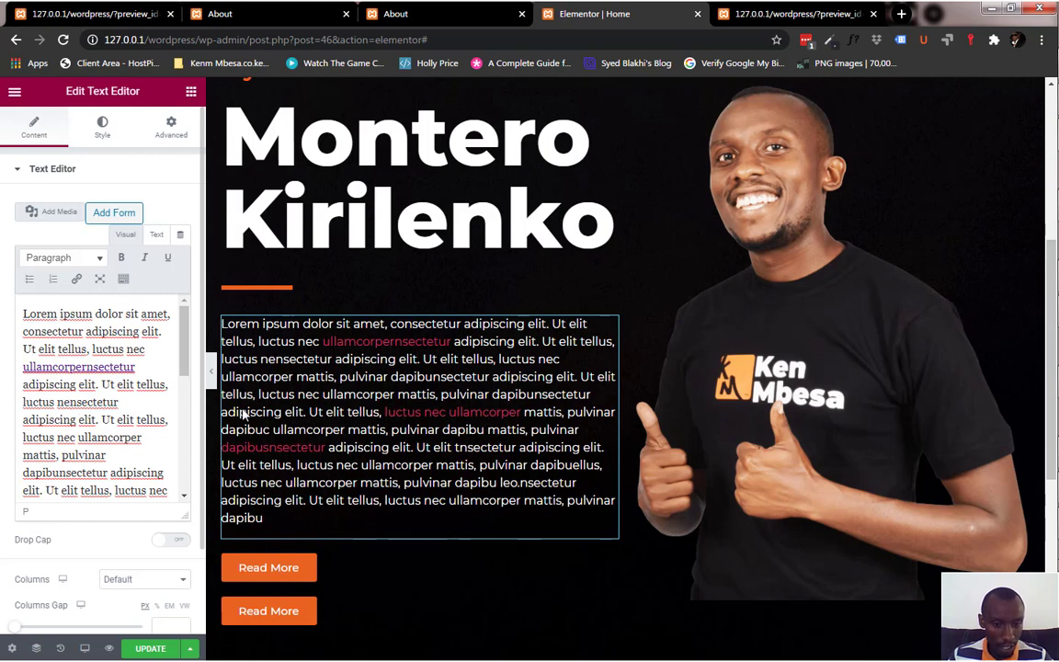
double_click(25, 367)
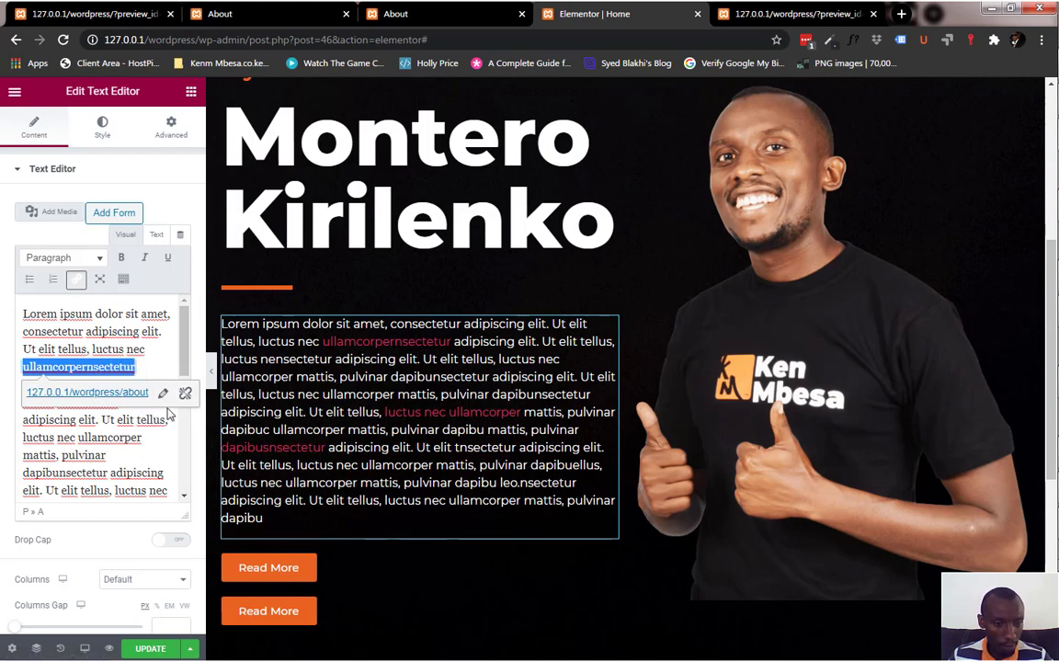
click(162, 395)
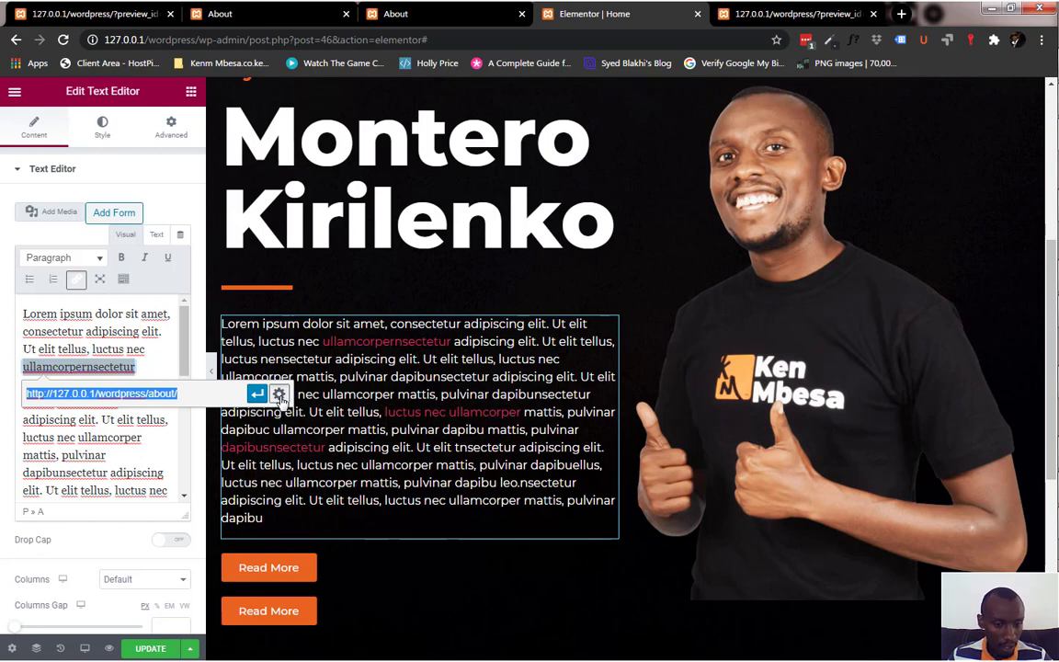
click(279, 396)
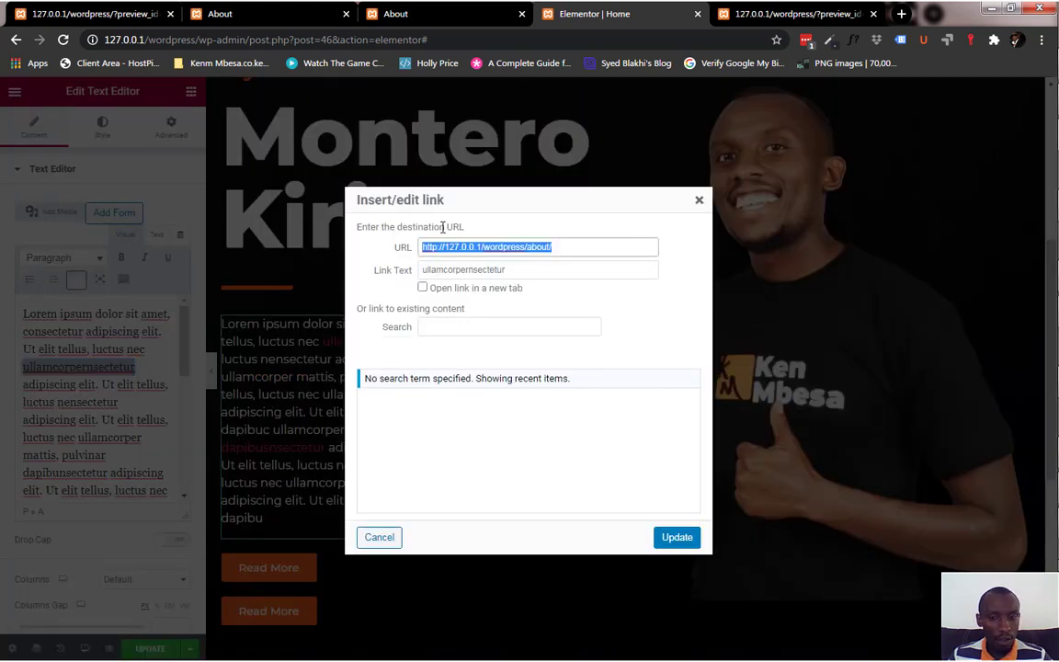
Enable 'Open link in a new tab', apply the link, save the page with UPDATE, and preview it.
click(423, 289)
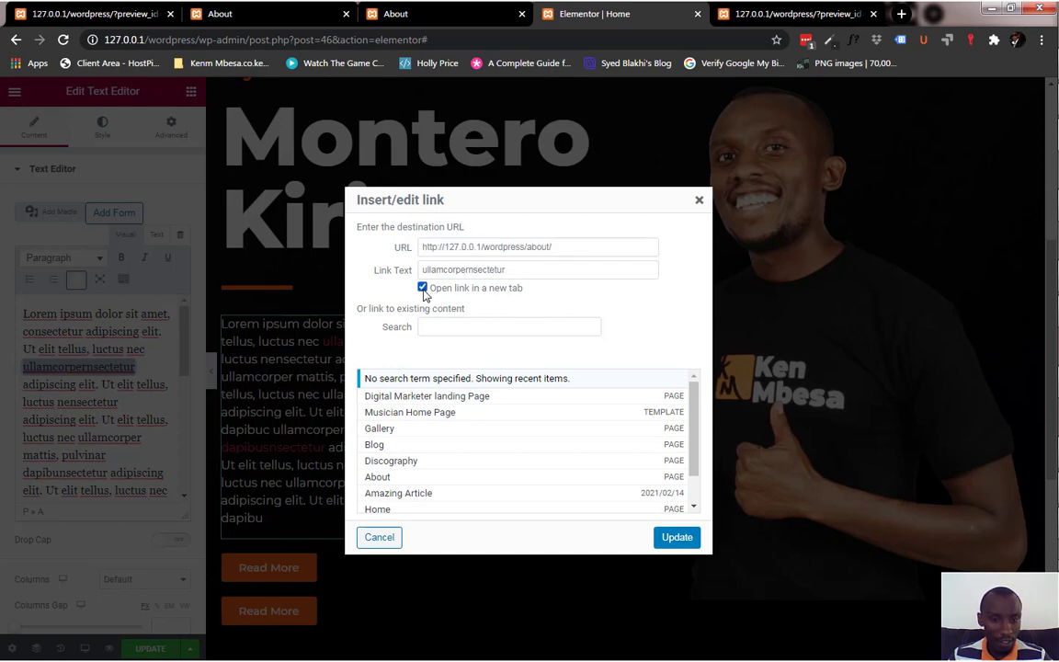
click(677, 539)
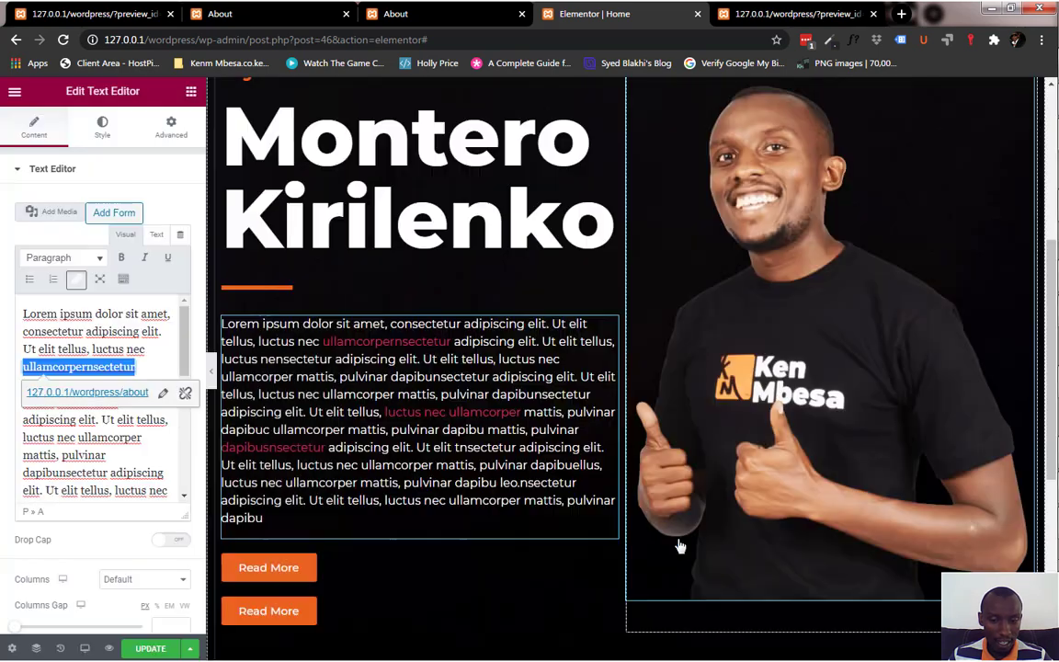
click(155, 649)
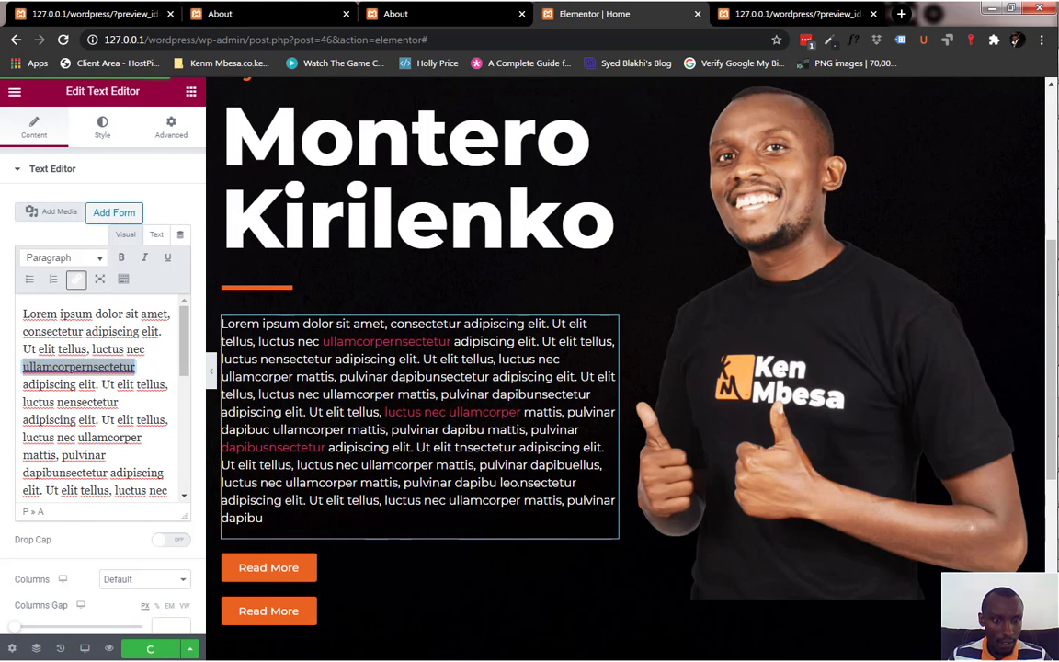
click(108, 649)
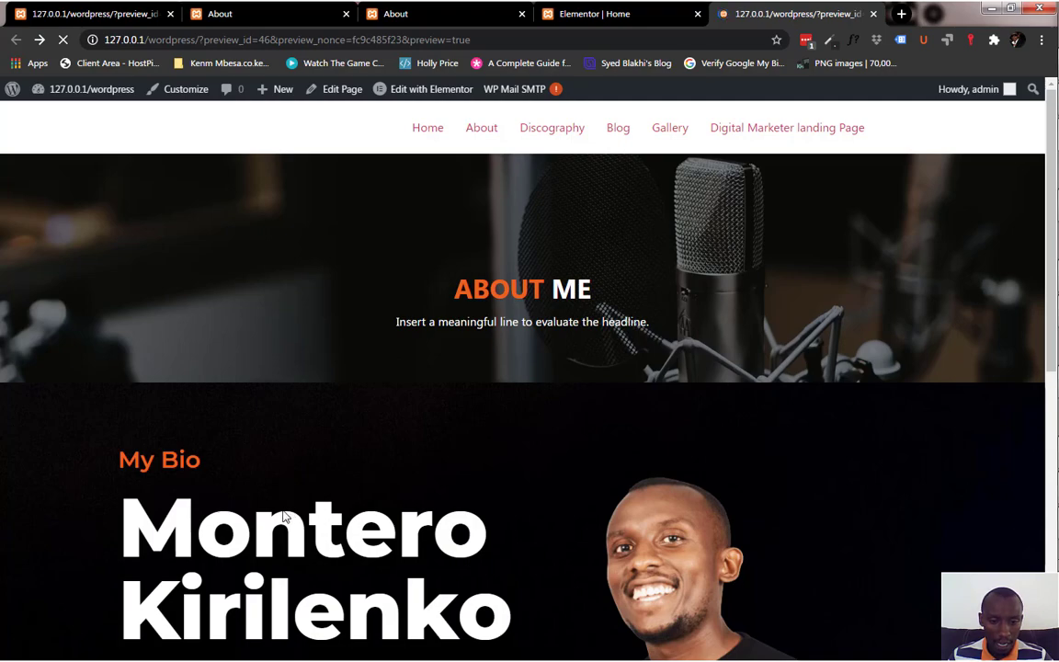
Verify the bio link now opens the About page in a new tab, then return to the editor.
scroll(135, 539, down, 4)
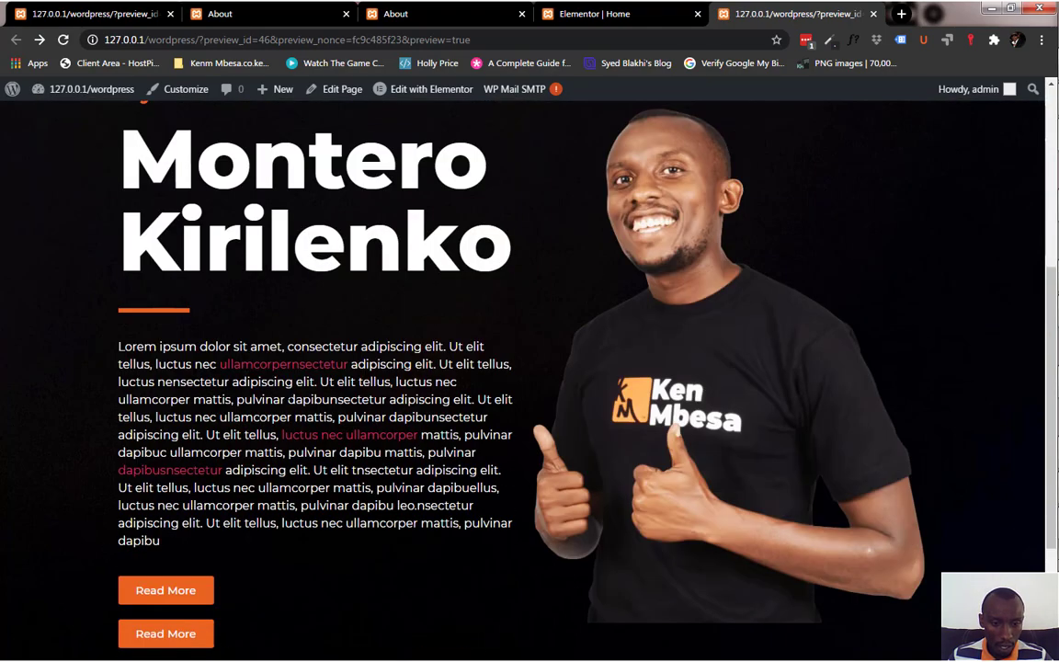
click(275, 372)
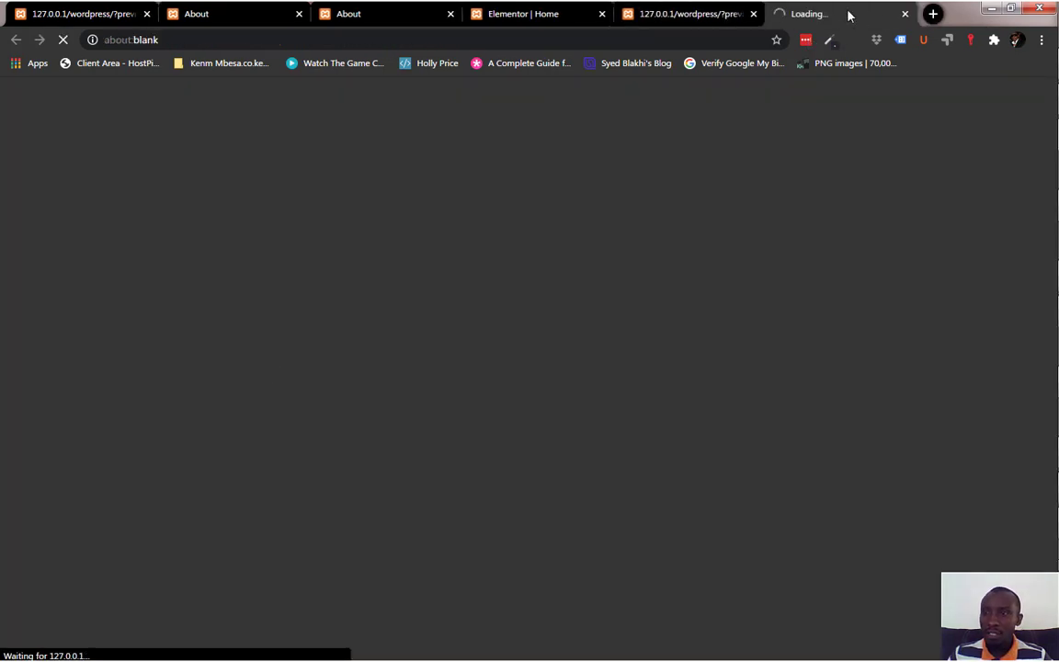
click(696, 16)
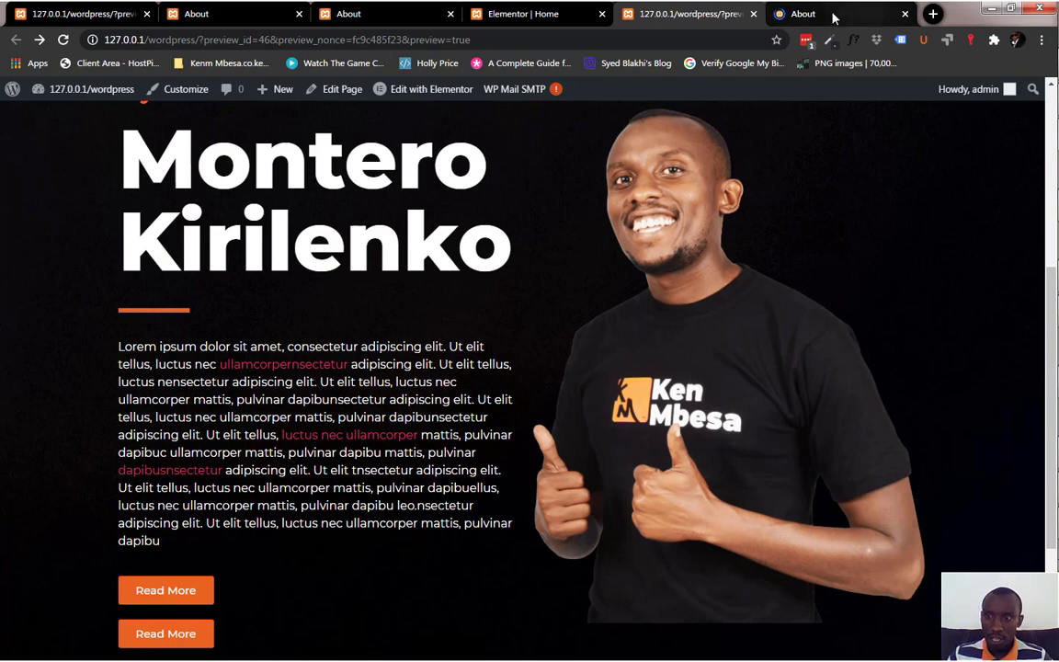
click(823, 14)
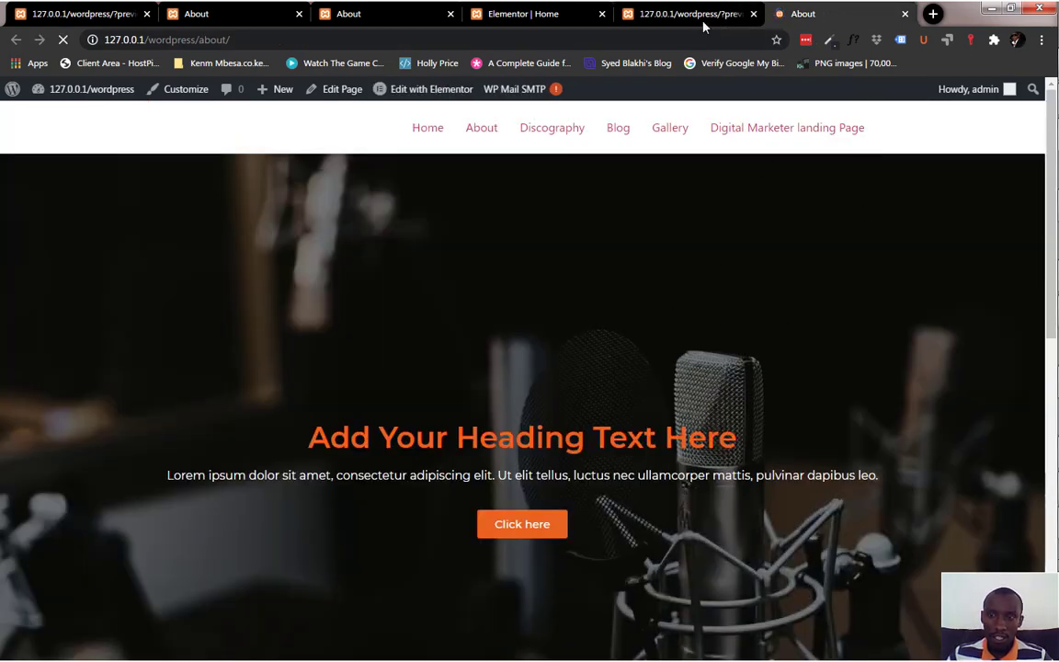
mouse_move(695, 19)
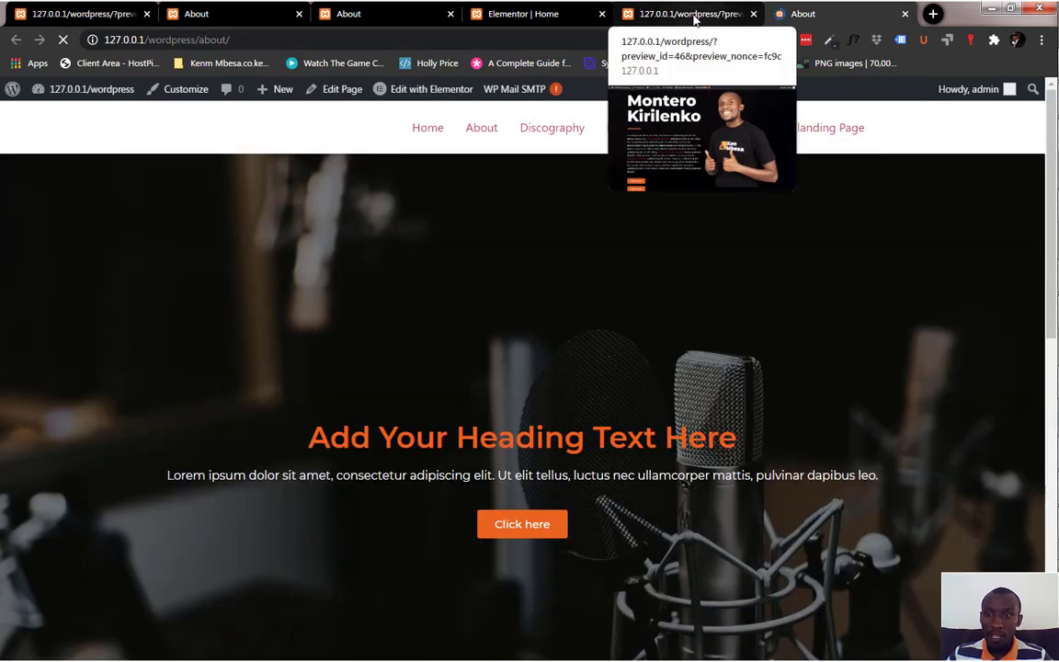
click(694, 20)
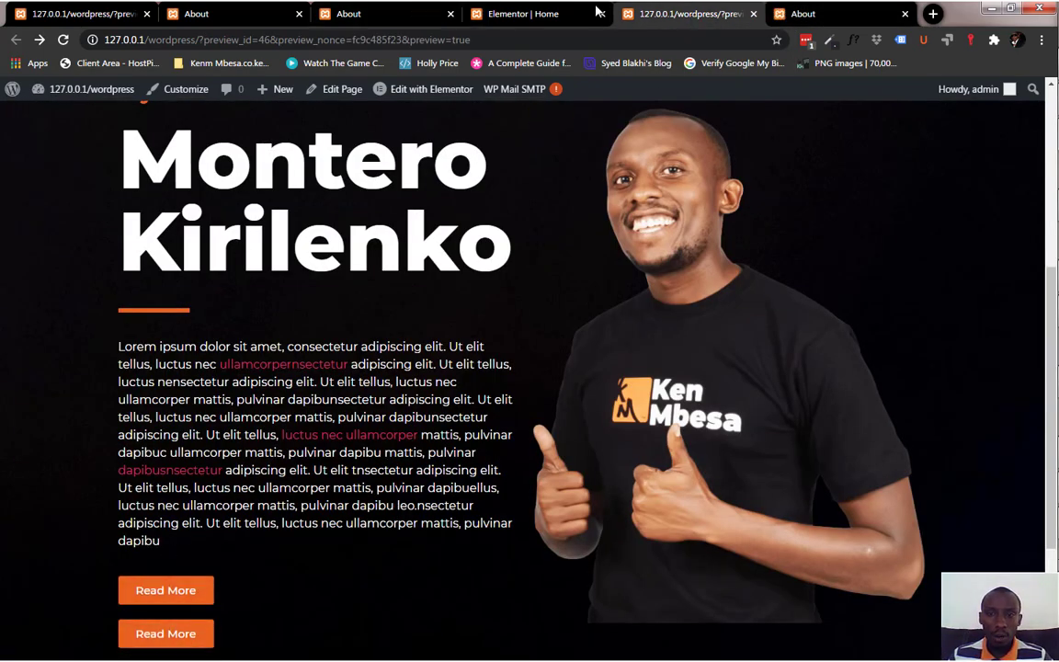
click(548, 16)
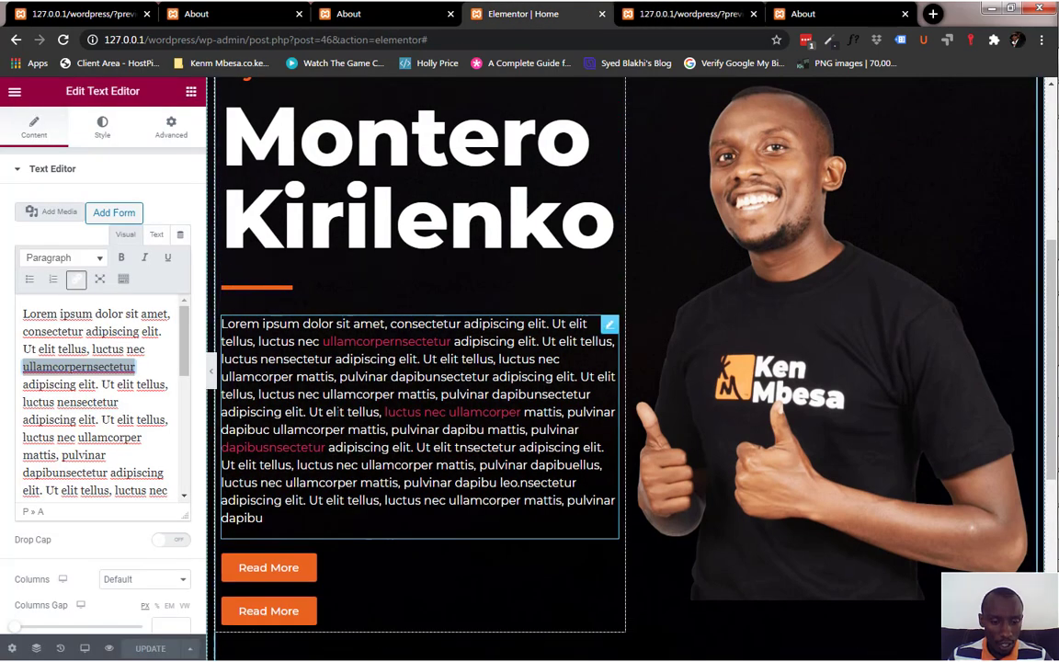
scroll(277, 570, down, 2)
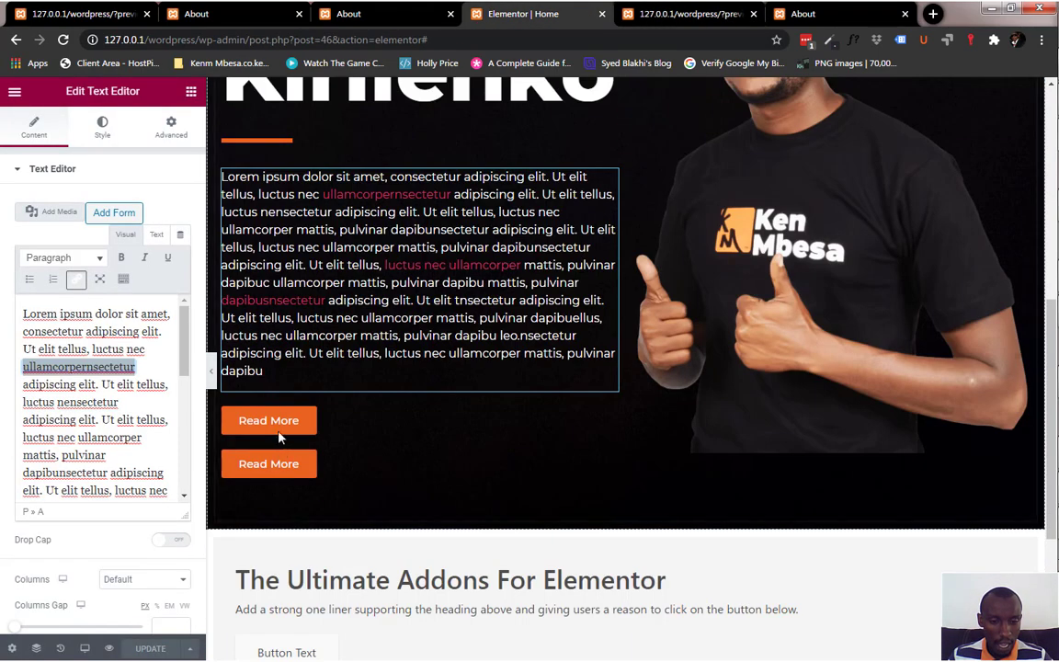
click(671, 16)
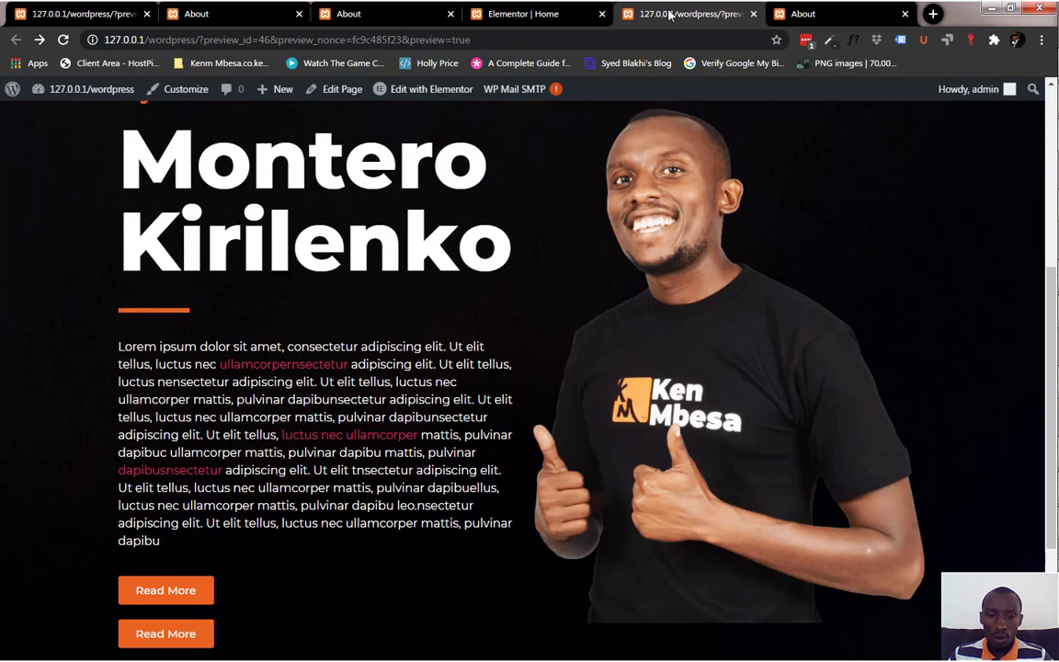
click(180, 595)
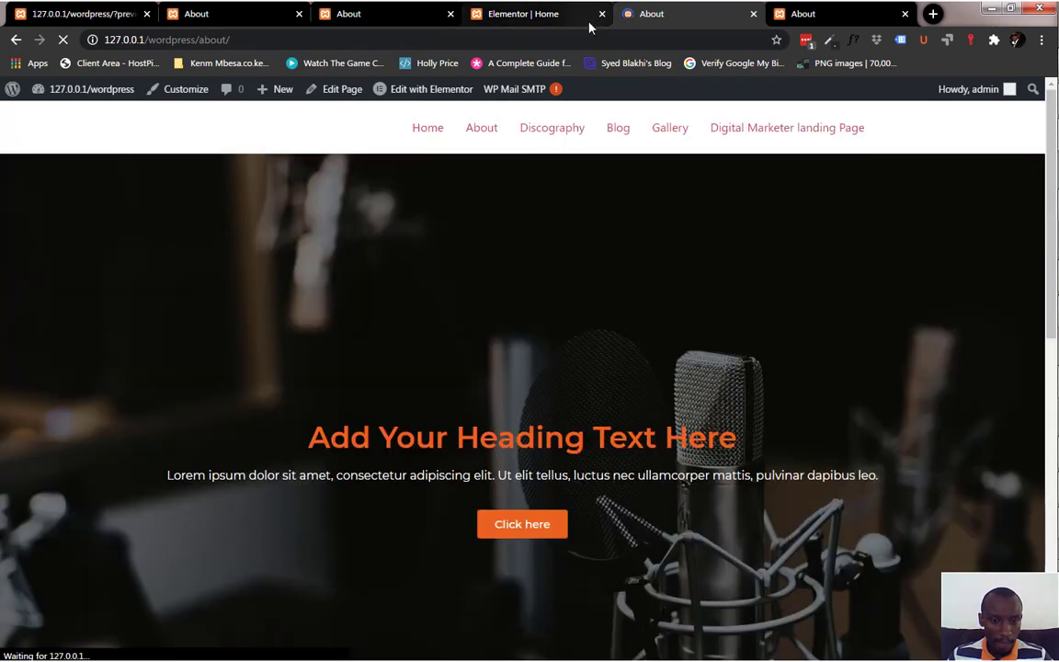
click(542, 11)
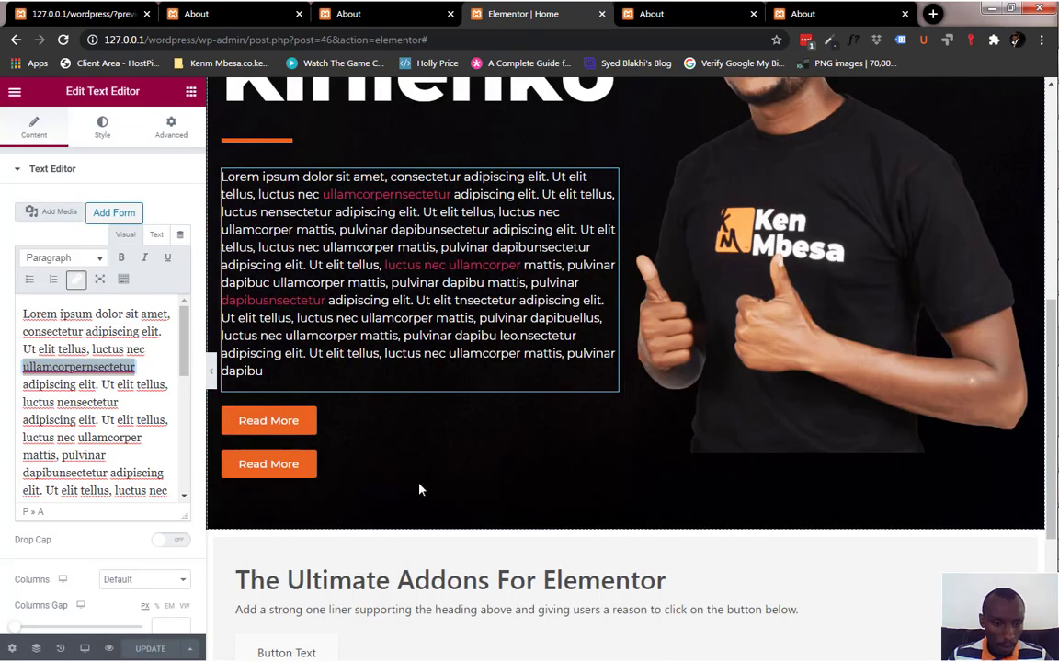
click(313, 427)
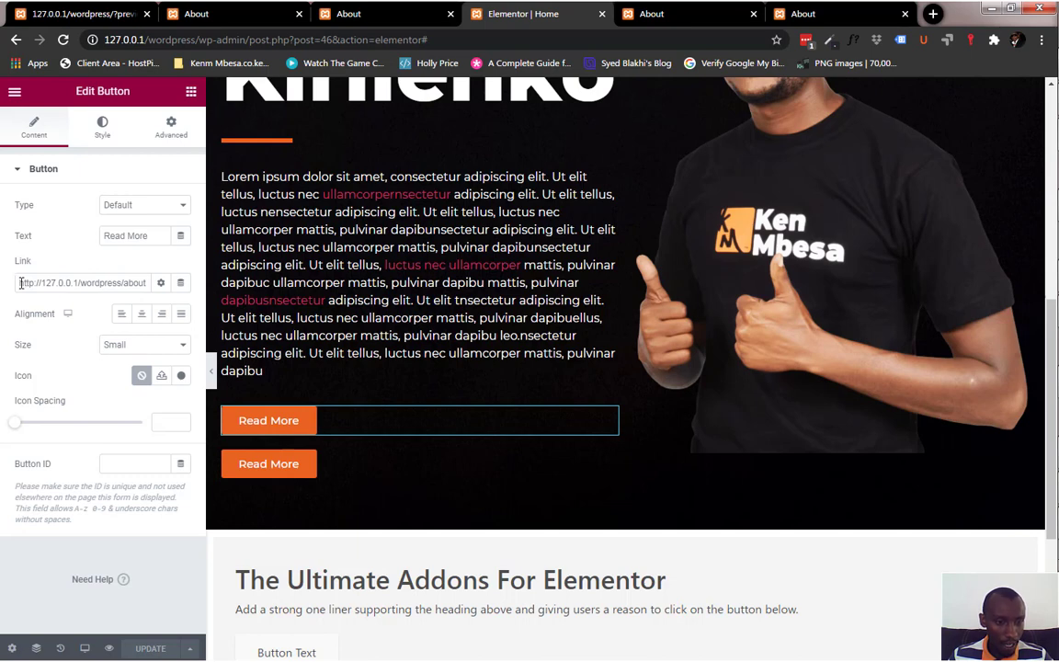
Turn on 'Open in new window' for the first Read More button link and save the page.
click(161, 285)
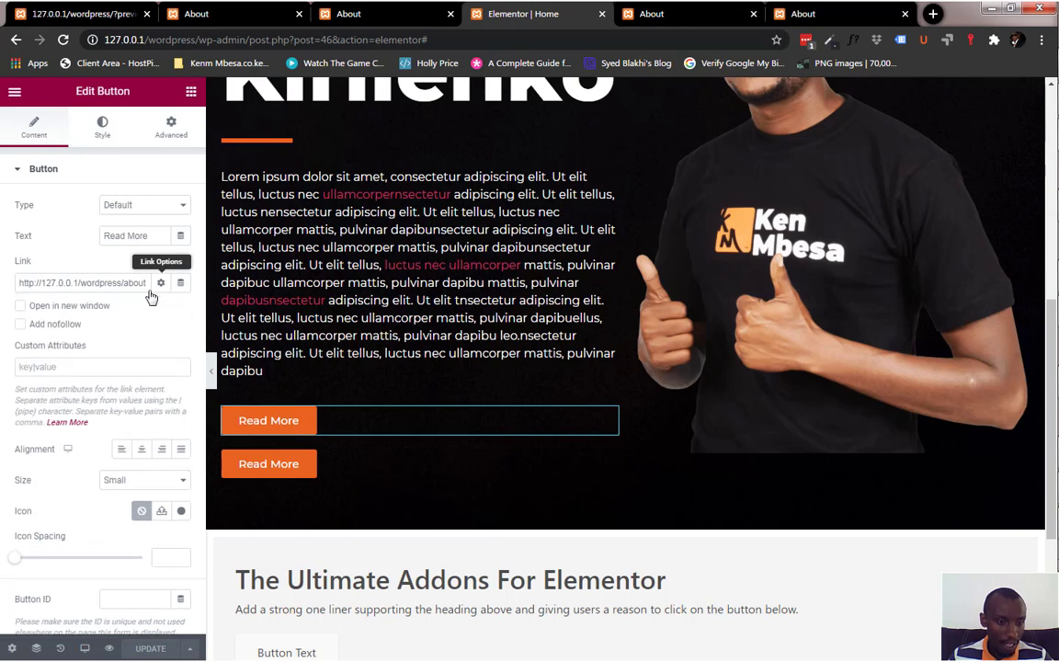
click(21, 307)
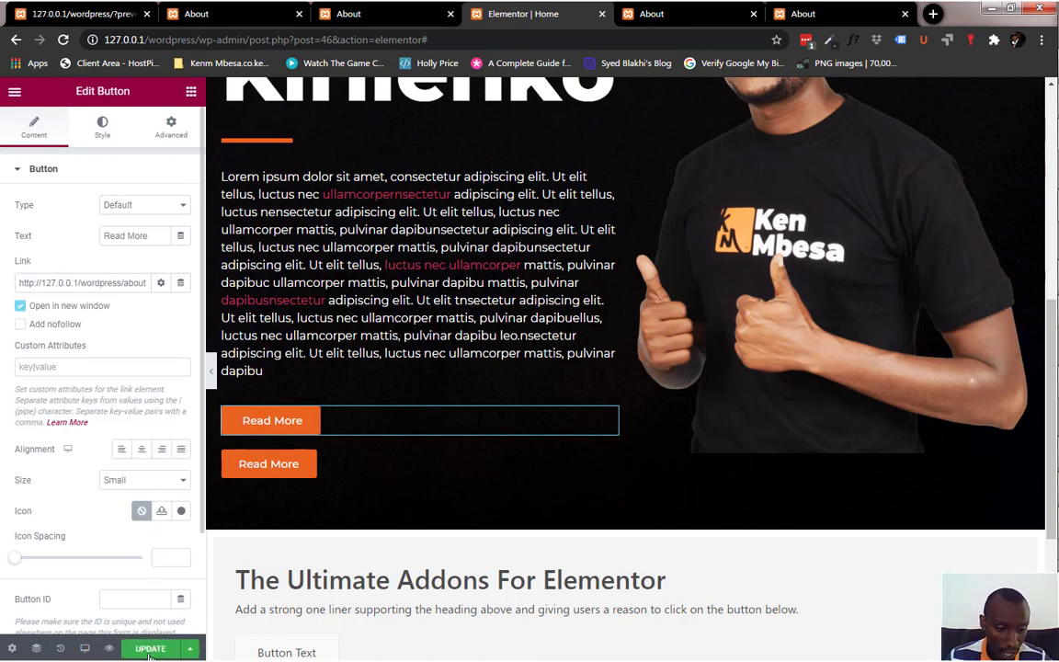
click(148, 651)
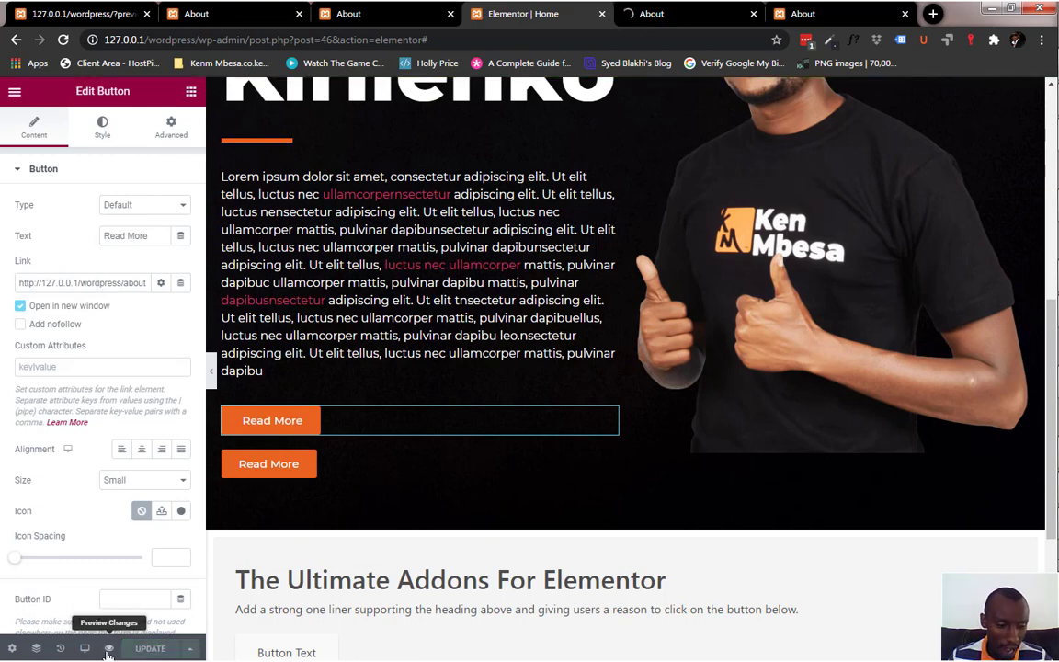
Preview the page and check the first Read More button opens the About page in a new tab.
click(105, 652)
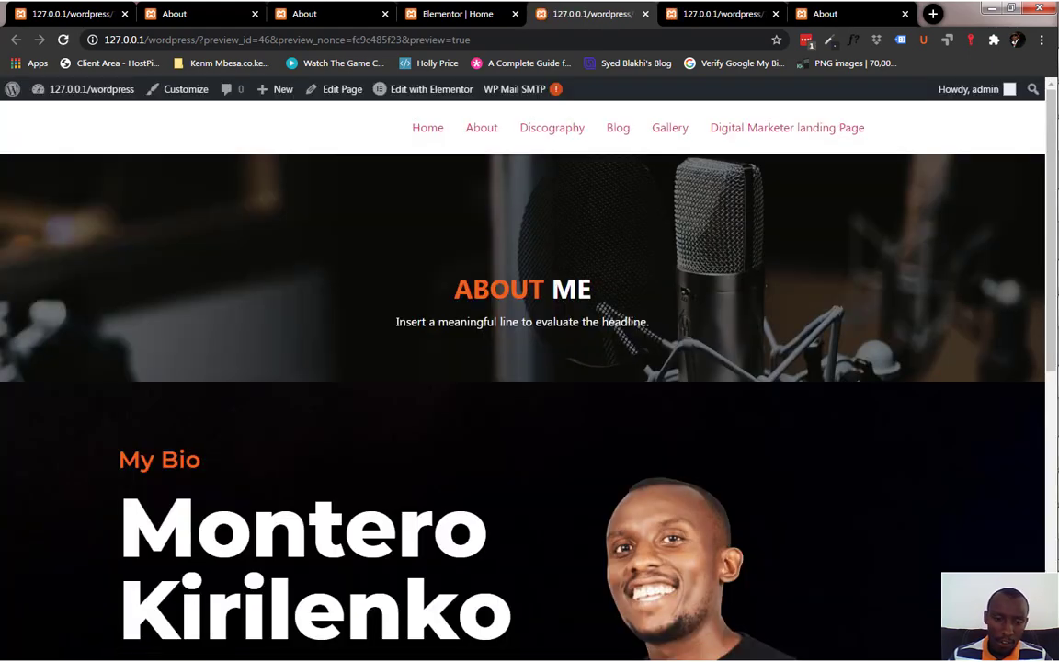
scroll(295, 527, down, 5)
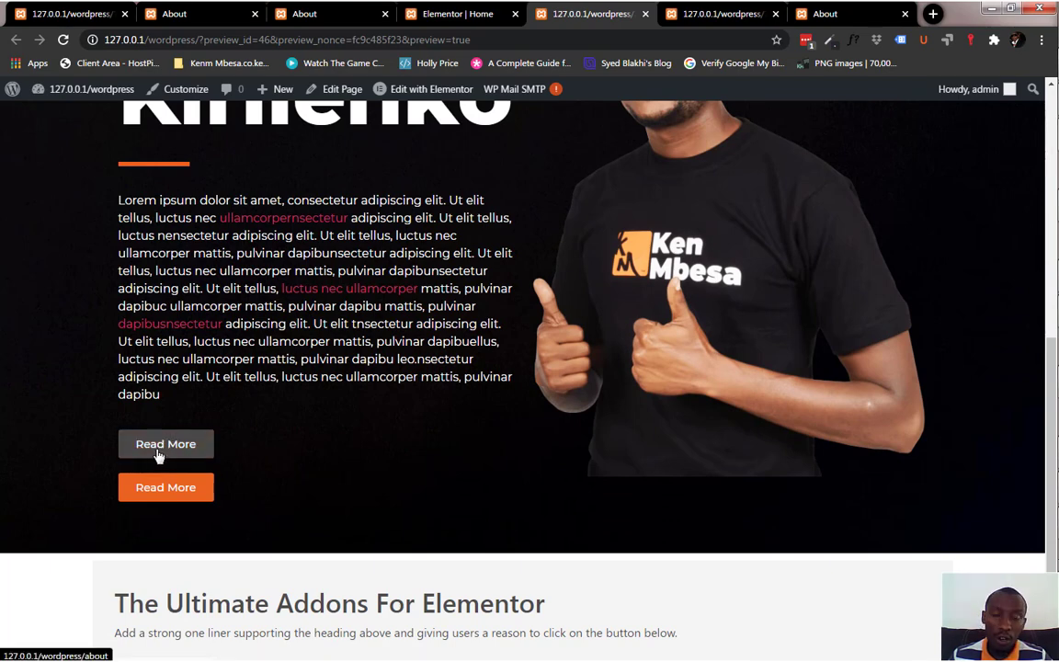
click(158, 452)
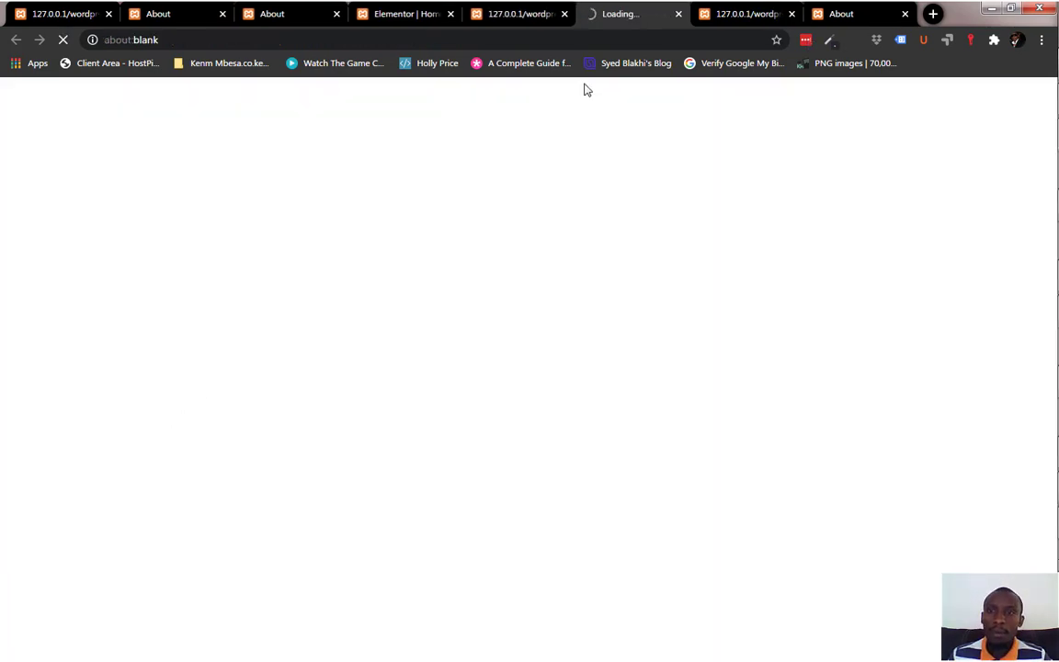
click(527, 13)
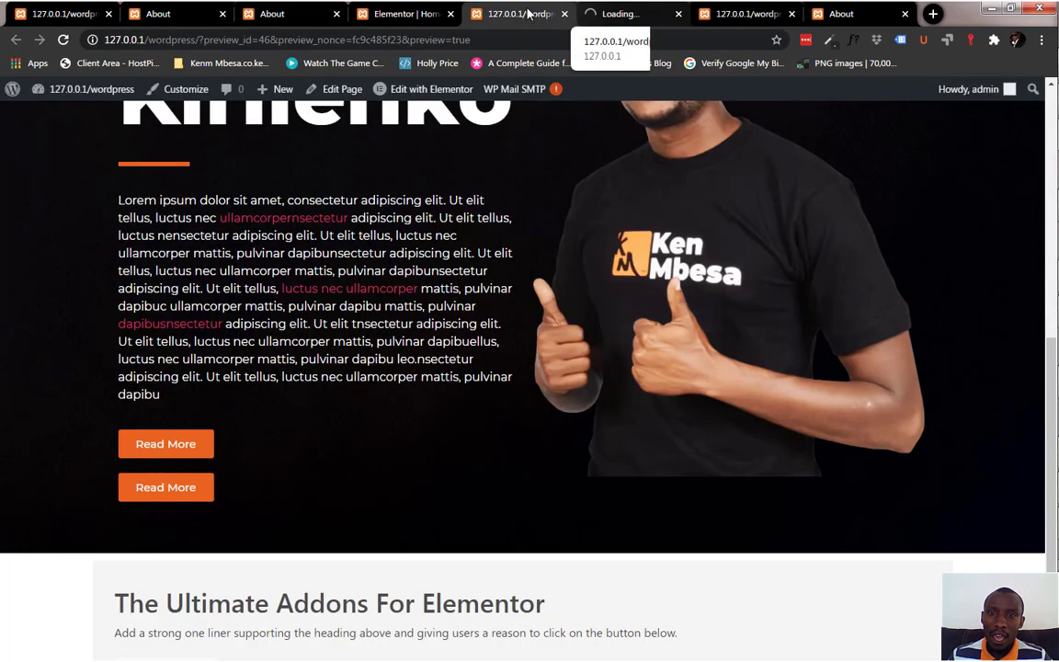